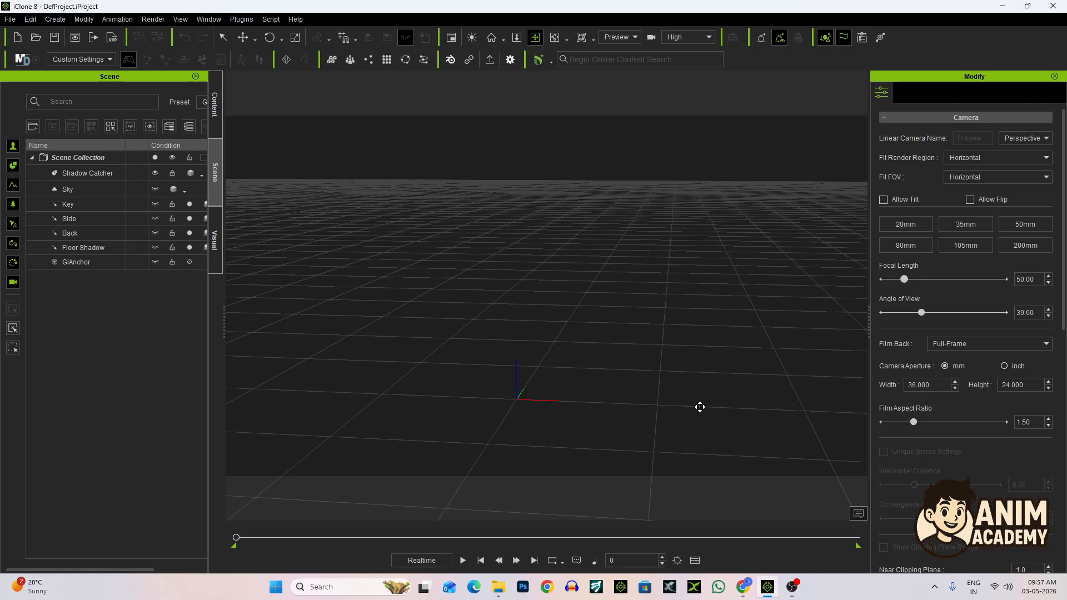
mouse_move(553, 304)
mouse_down()
mouse_move(545, 316)
mouse_move(576, 317)
mouse_move(545, 322)
mouse_up()
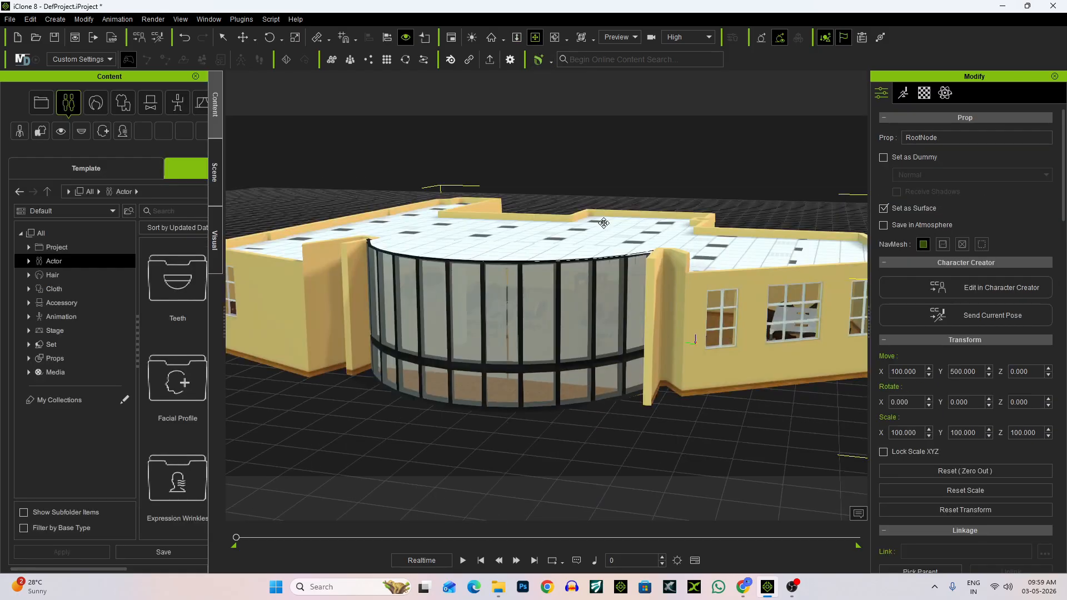
drag(547, 261, 567, 293)
click(537, 42)
right_drag(536, 239, 288, 190)
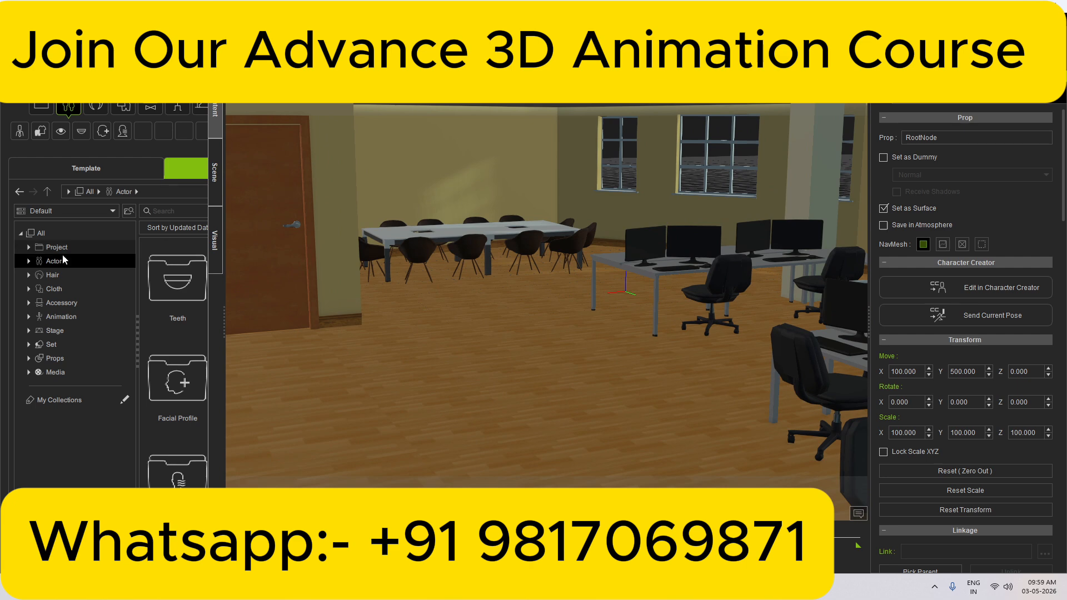
Open the Character folder of the Actor category in the custom content library
click(29, 261)
double_click(75, 275)
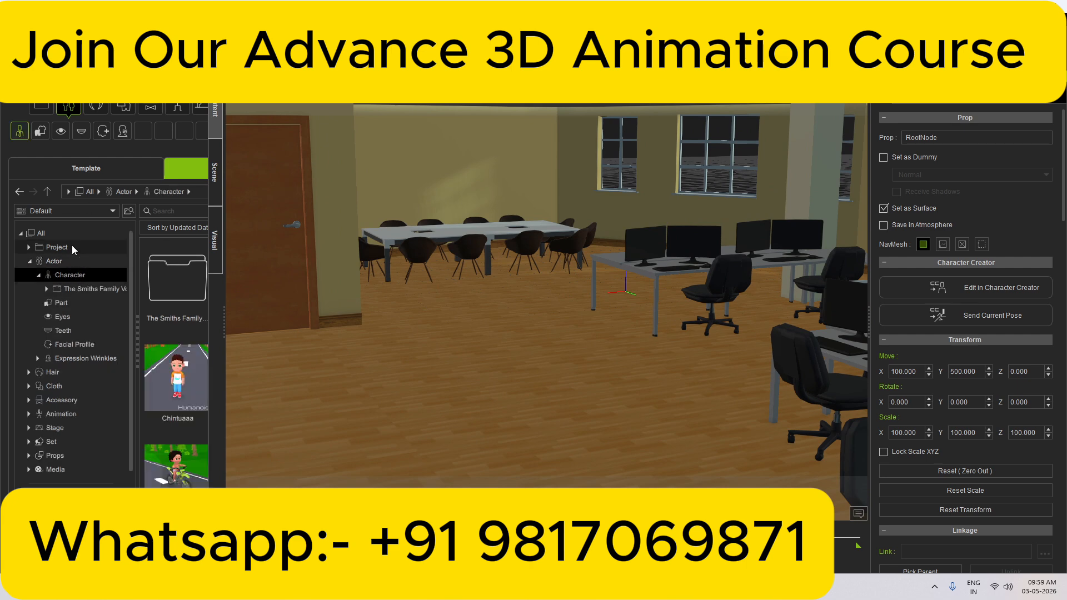
double_click(81, 283)
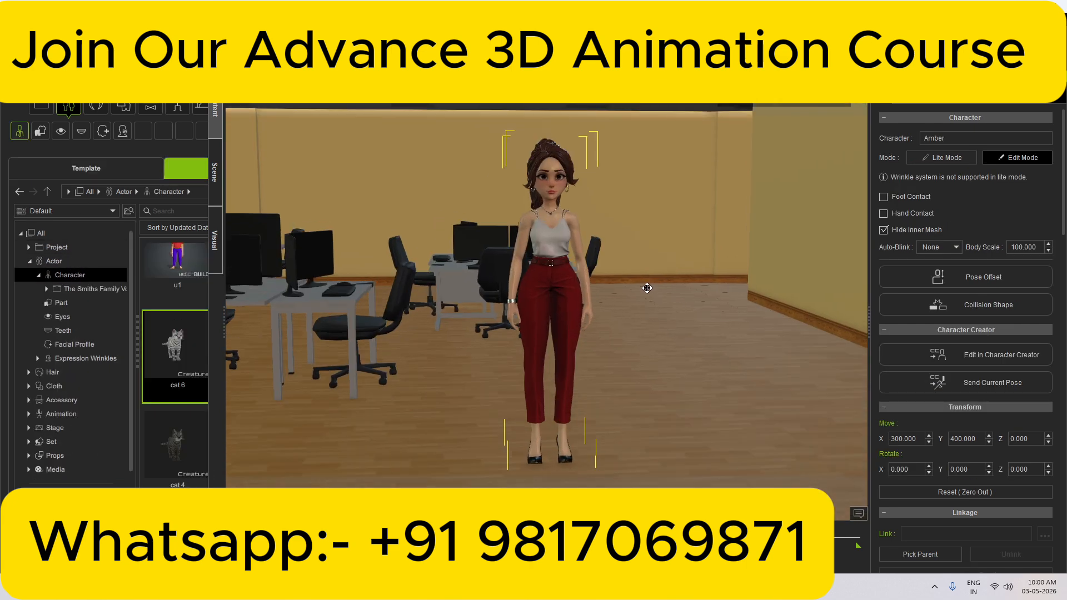
right_drag(661, 259, 465, 249)
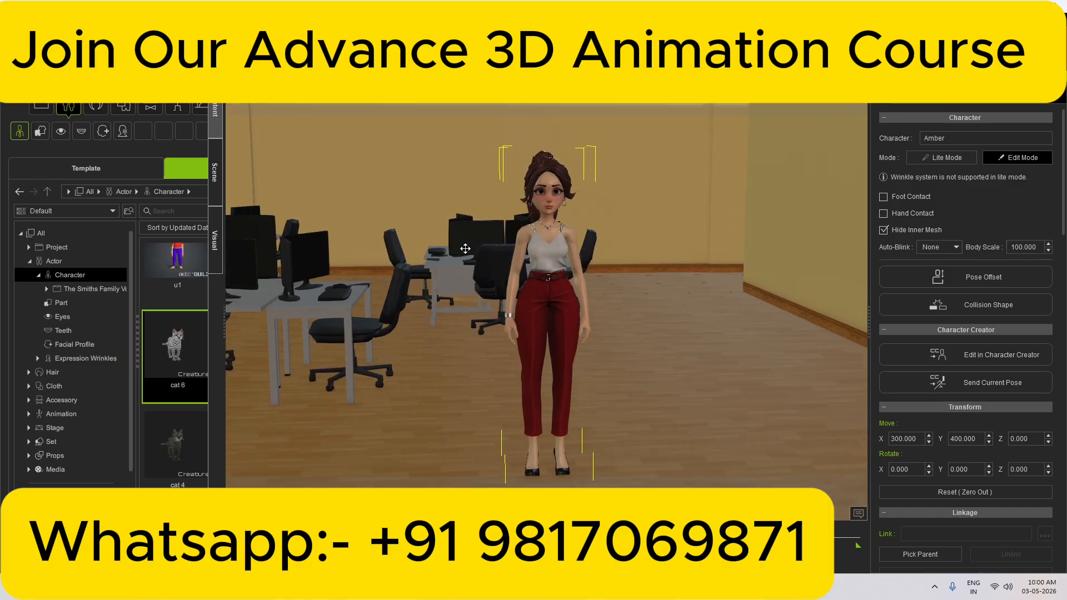
right_drag(535, 253, 628, 235)
scroll(612, 257, up, 1)
key(j)
scroll(533, 256, down, 2)
scroll(621, 259, down, 8)
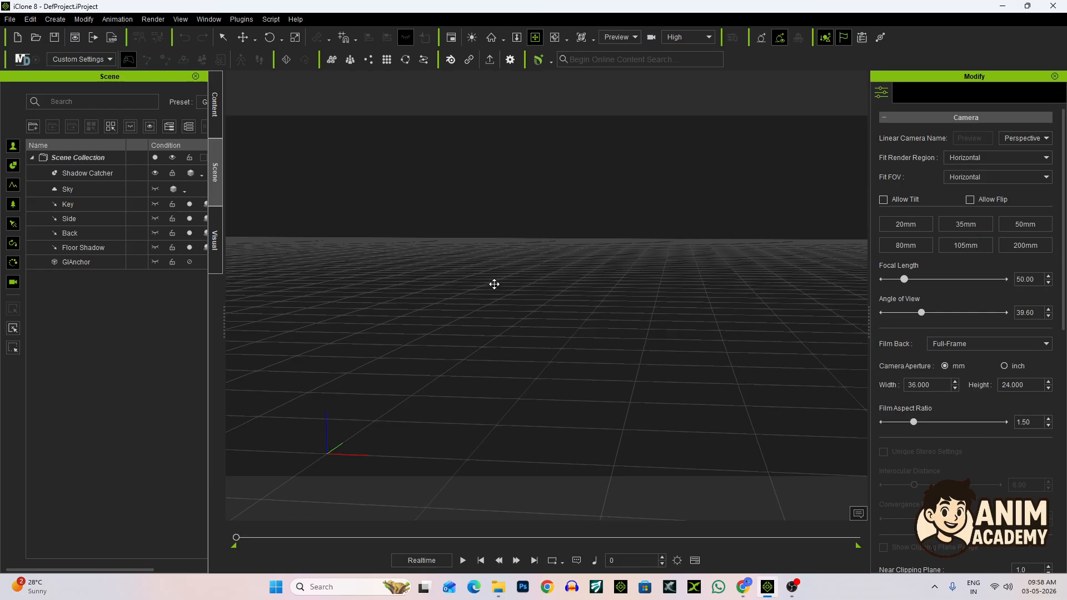
right_drag(493, 284, 519, 279)
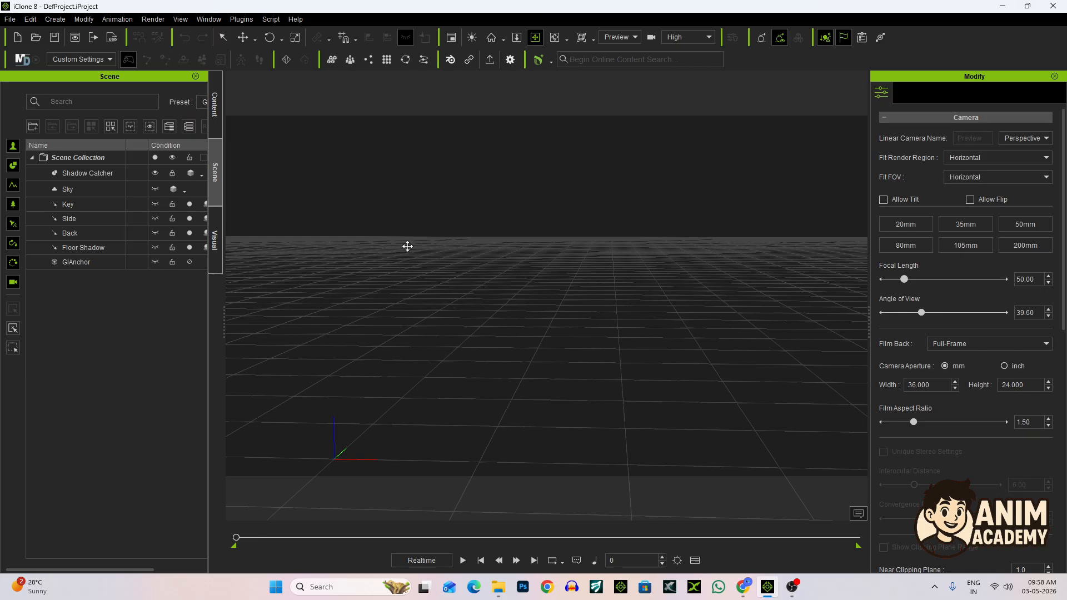
Open the Props subfolder of the Props category in the custom content library
click(214, 123)
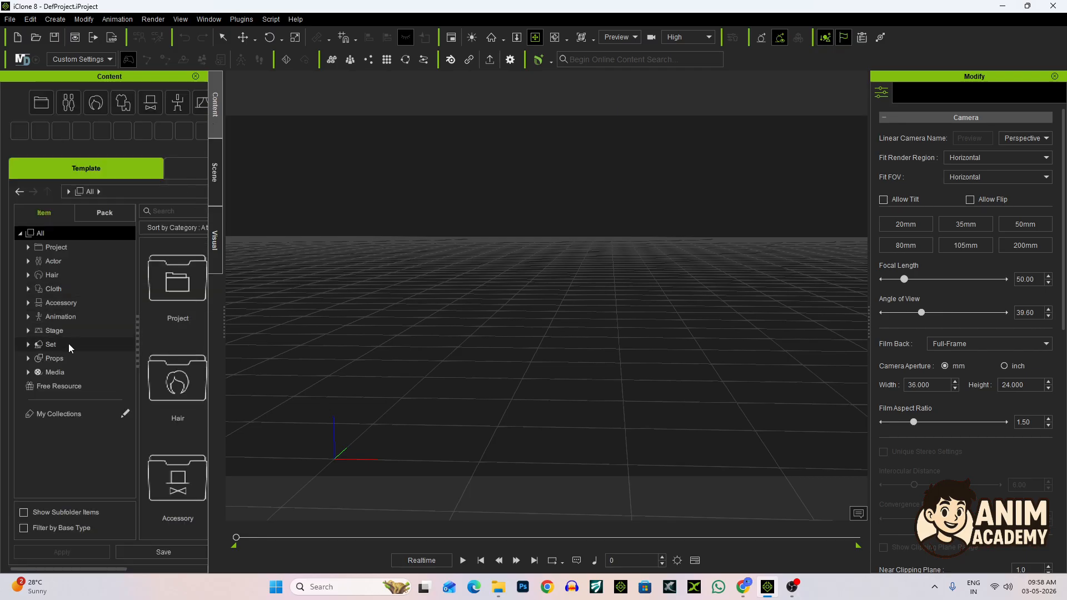
click(51, 358)
click(186, 168)
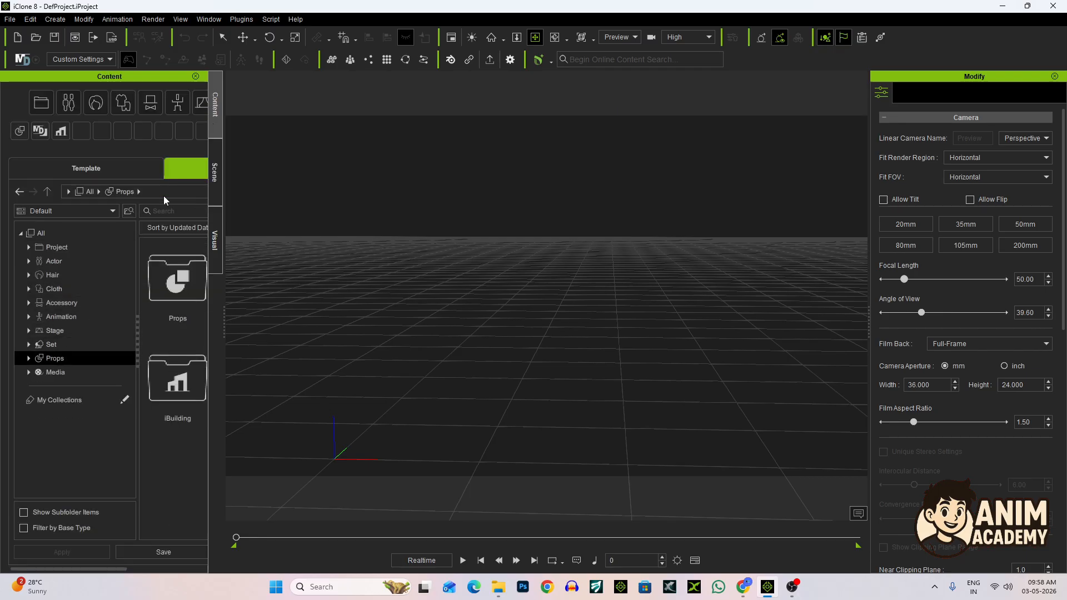
double_click(50, 360)
click(62, 372)
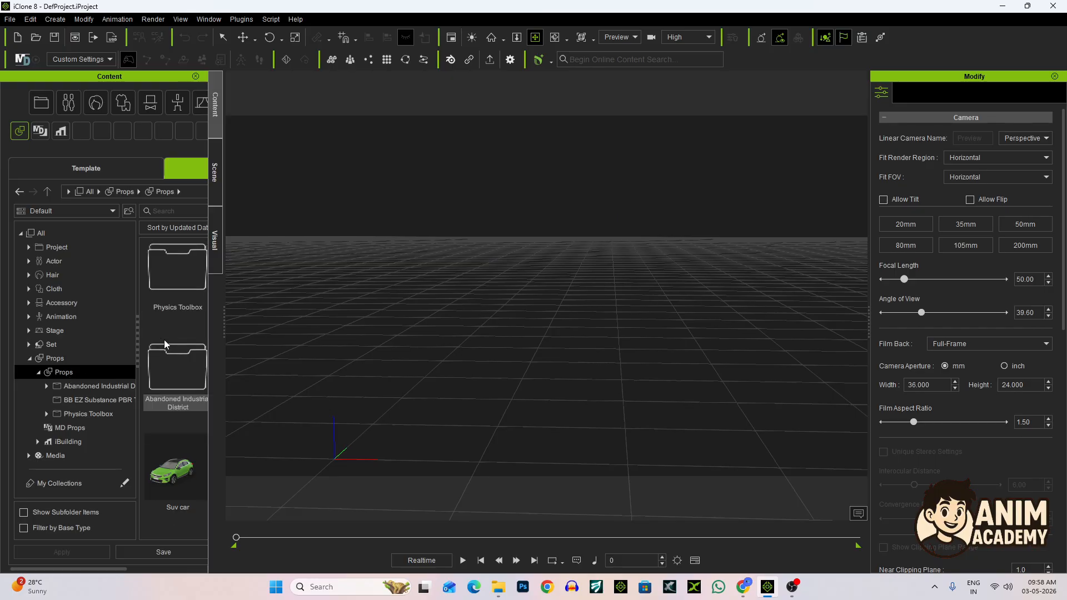
Show the gym rod bar prop's file location in File Explorer
scroll(178, 411, down, 3)
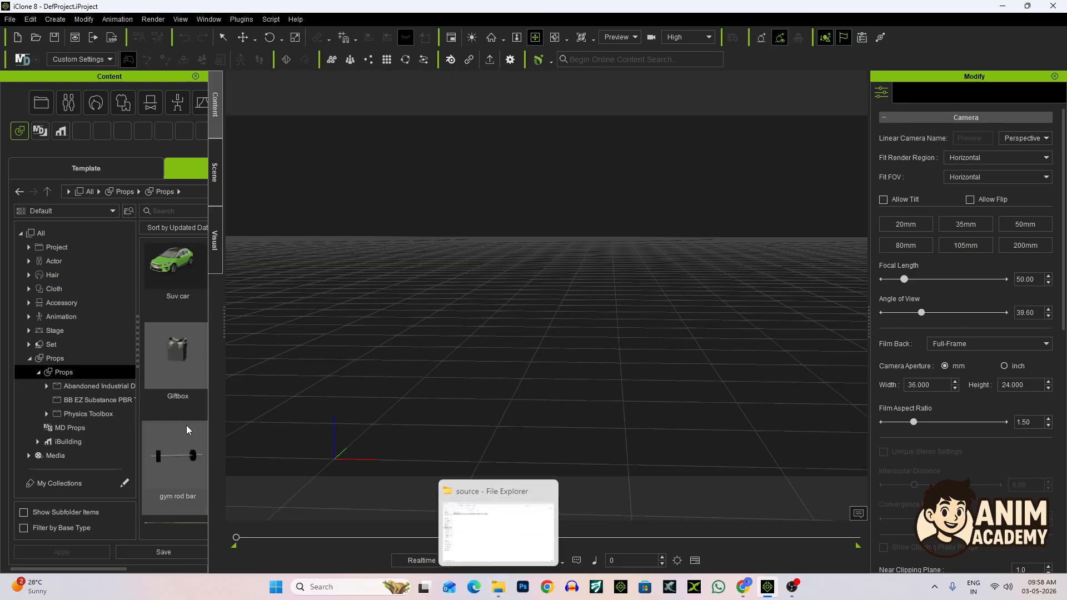
right_click(179, 446)
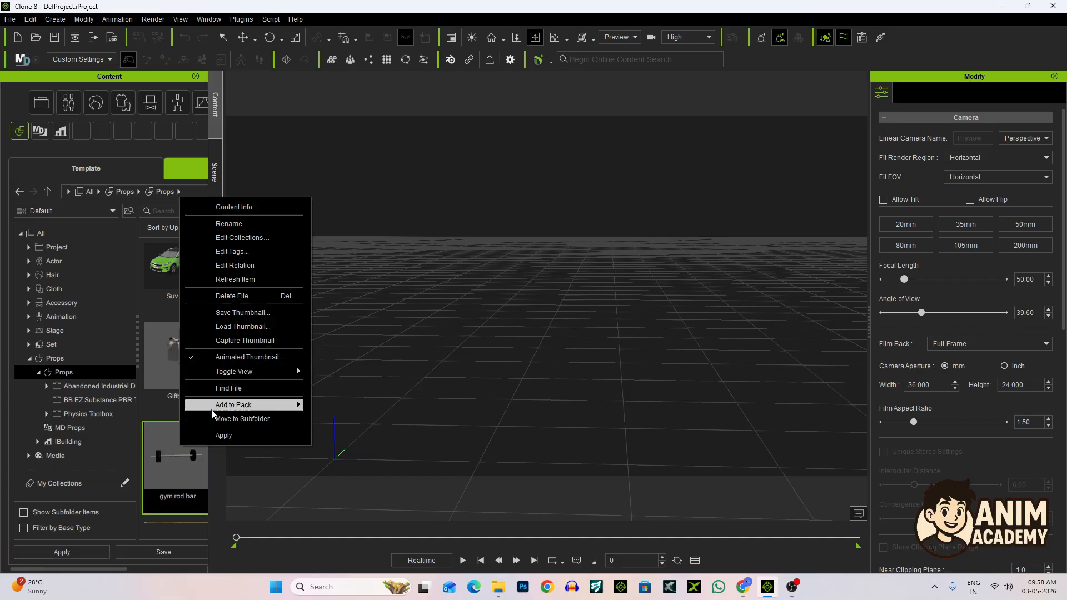
click(232, 389)
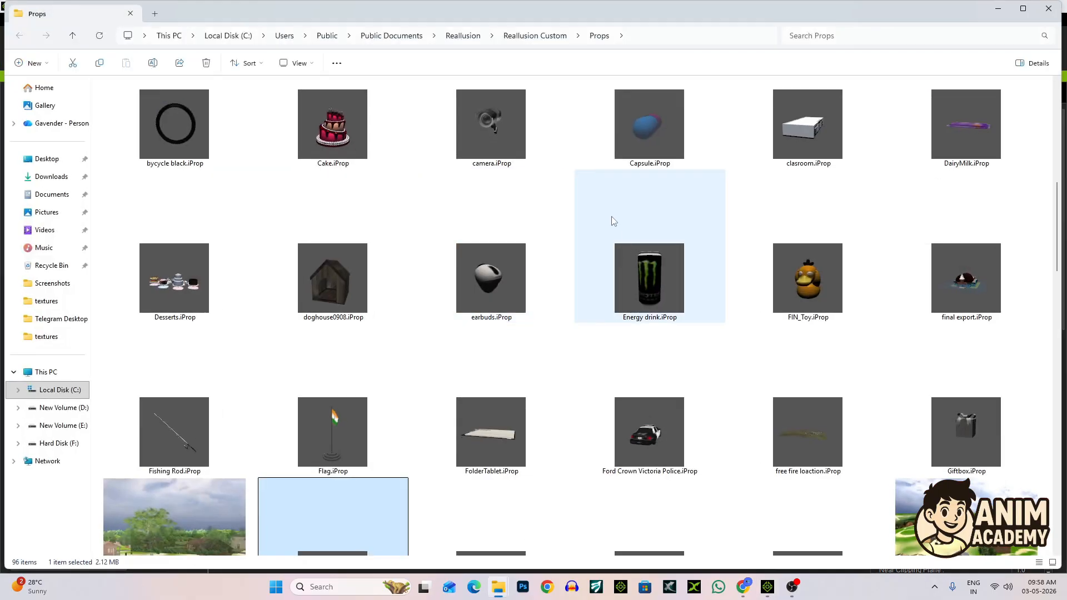
Search the Props folder for "offi" and load Office.iProp into the iClone scene
click(852, 36)
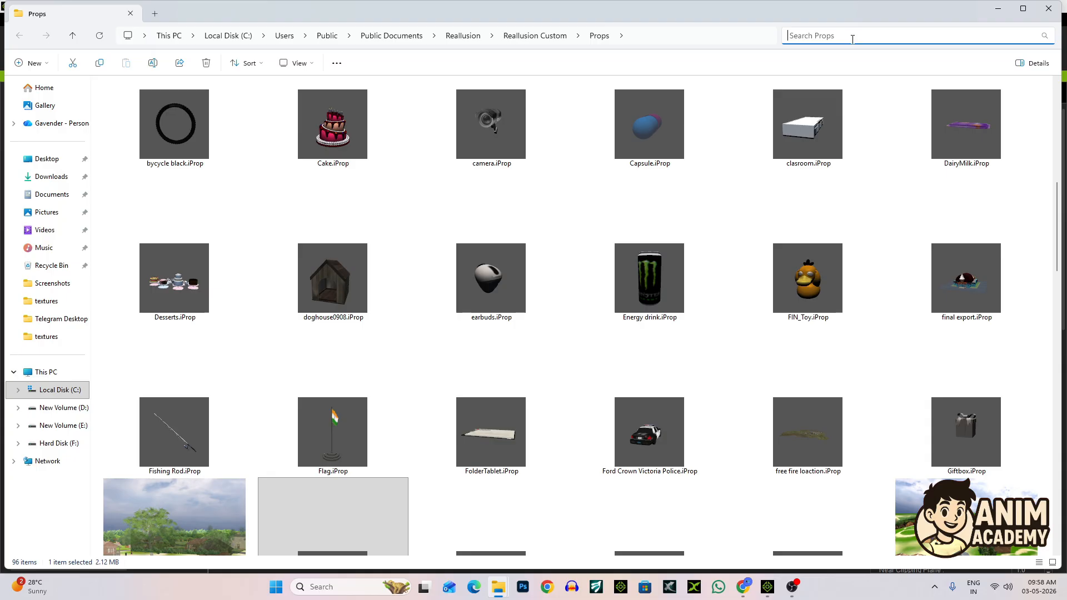
text(offi)
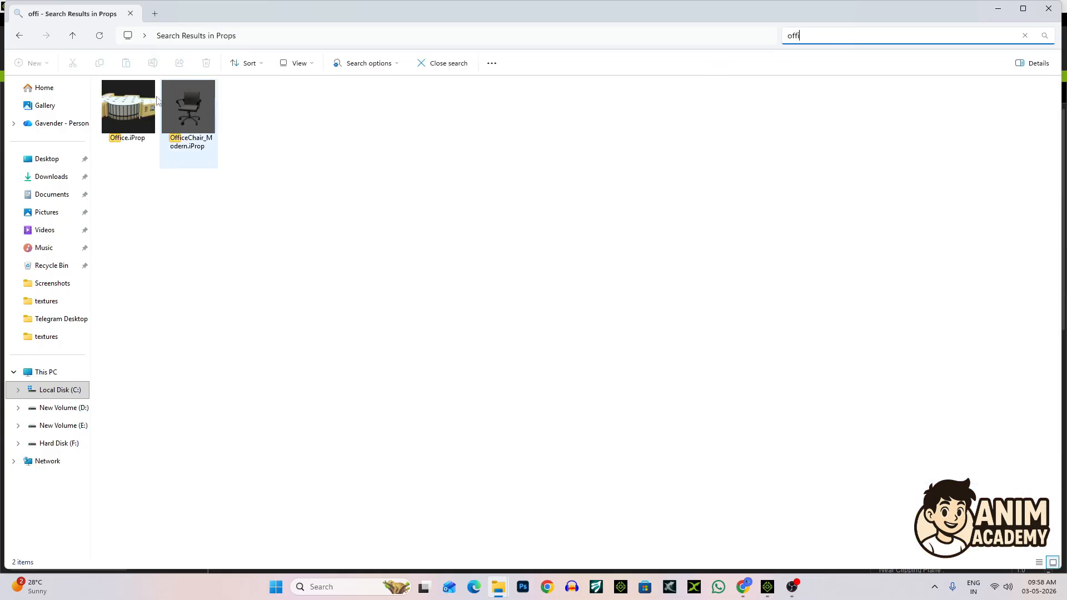
drag(134, 122, 768, 590)
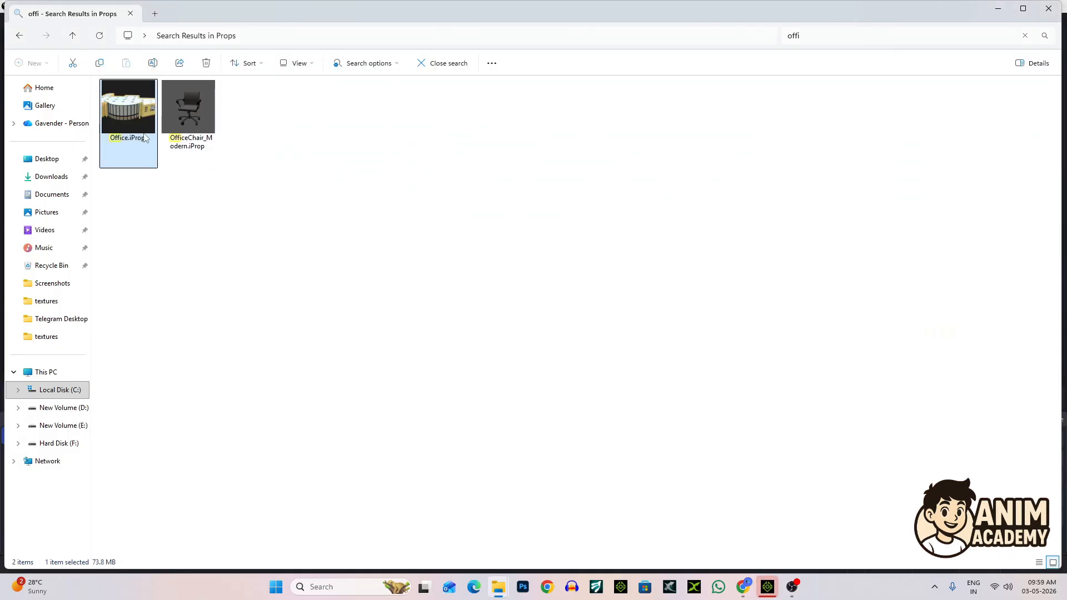
drag(145, 137, 529, 348)
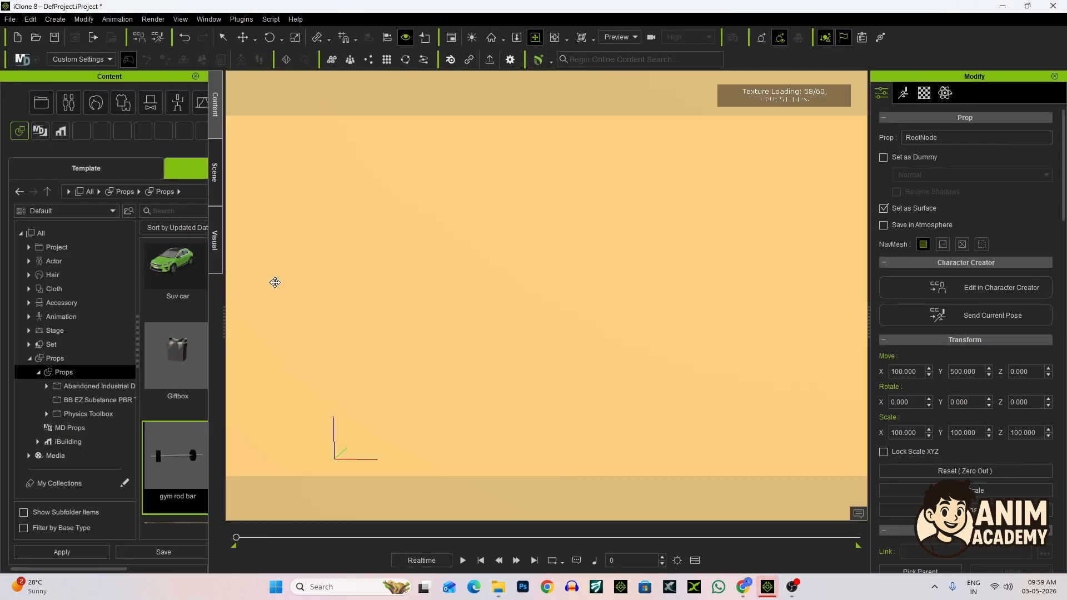
Inspect the office building from outside, and then its interior with the desks, workstations and meeting table
click(29, 359)
click(59, 261)
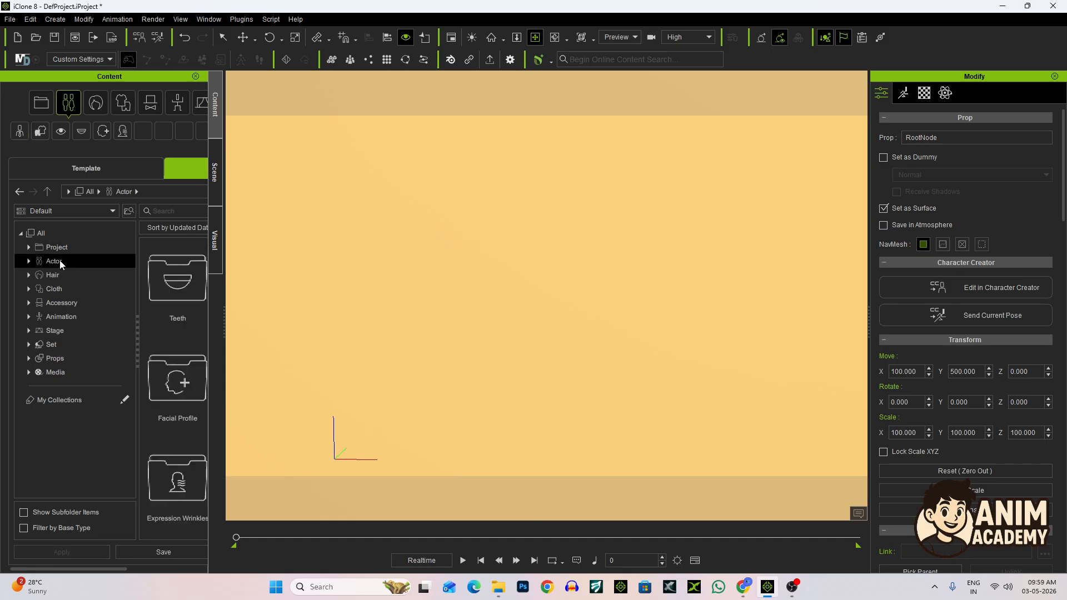
click(517, 37)
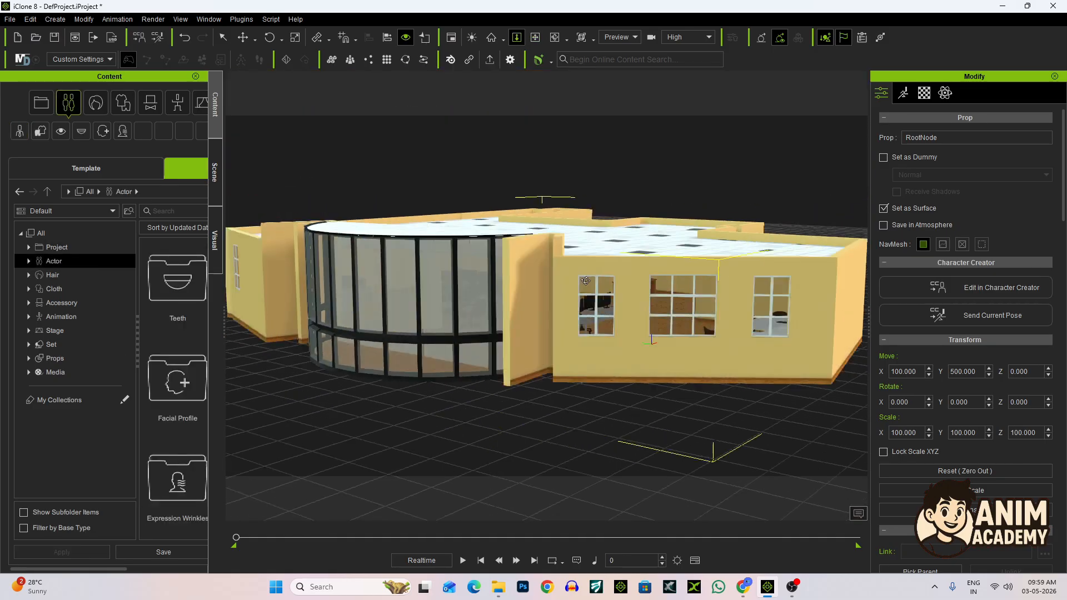
drag(586, 280, 528, 294)
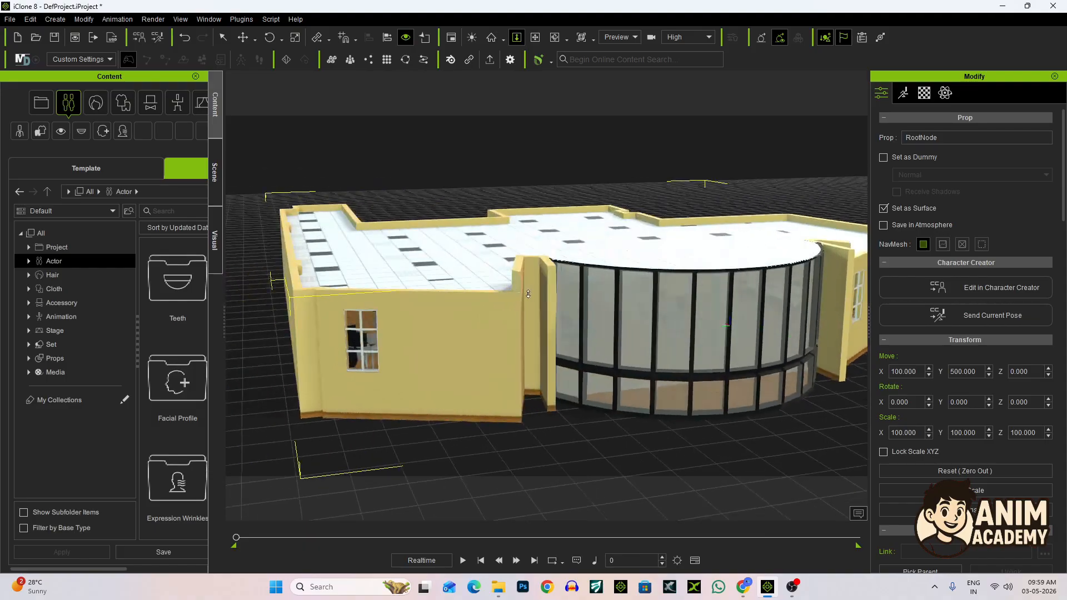
right_drag(528, 294, 430, 298)
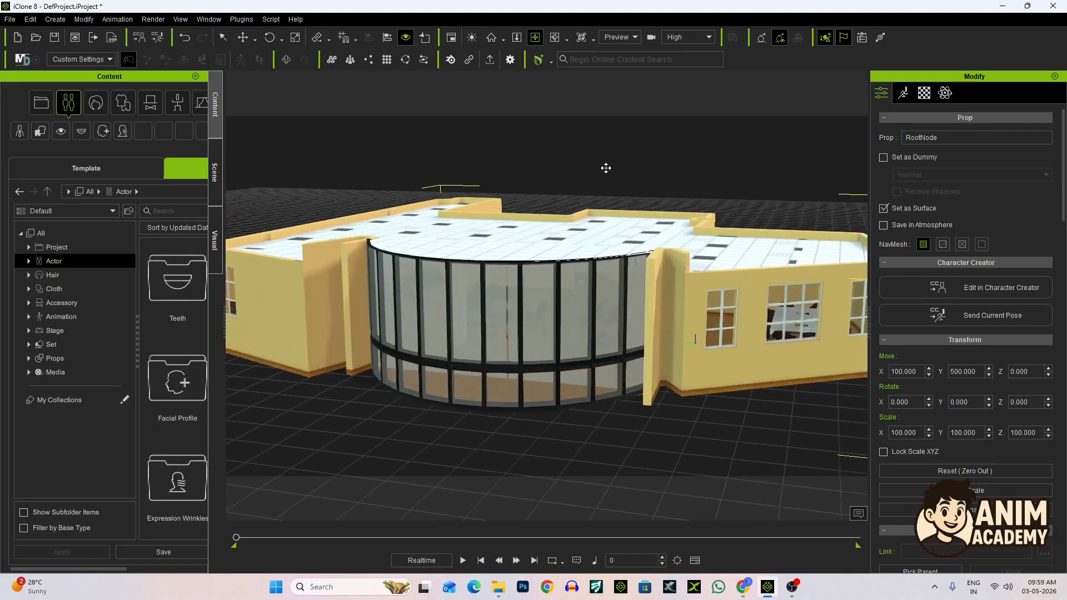
drag(606, 168, 631, 279)
click(516, 39)
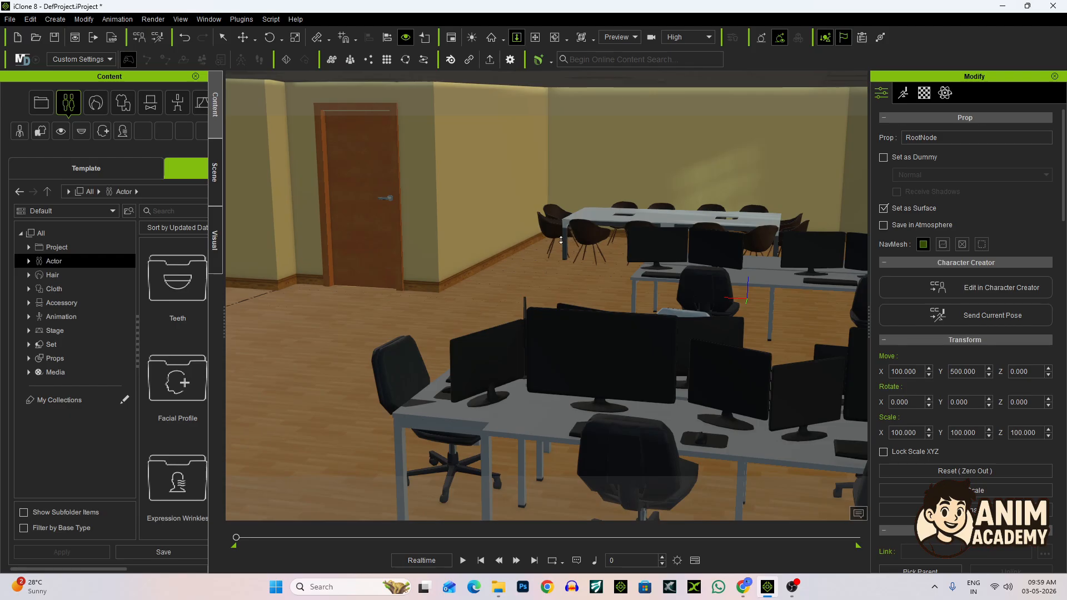
drag(572, 245, 566, 293)
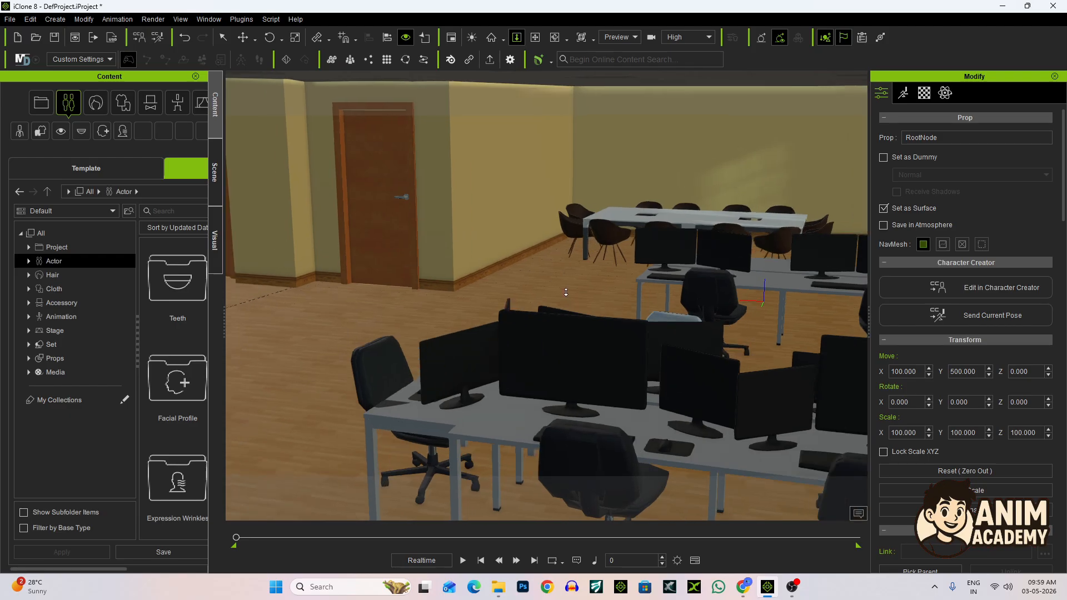
click(535, 37)
drag(550, 162, 522, 282)
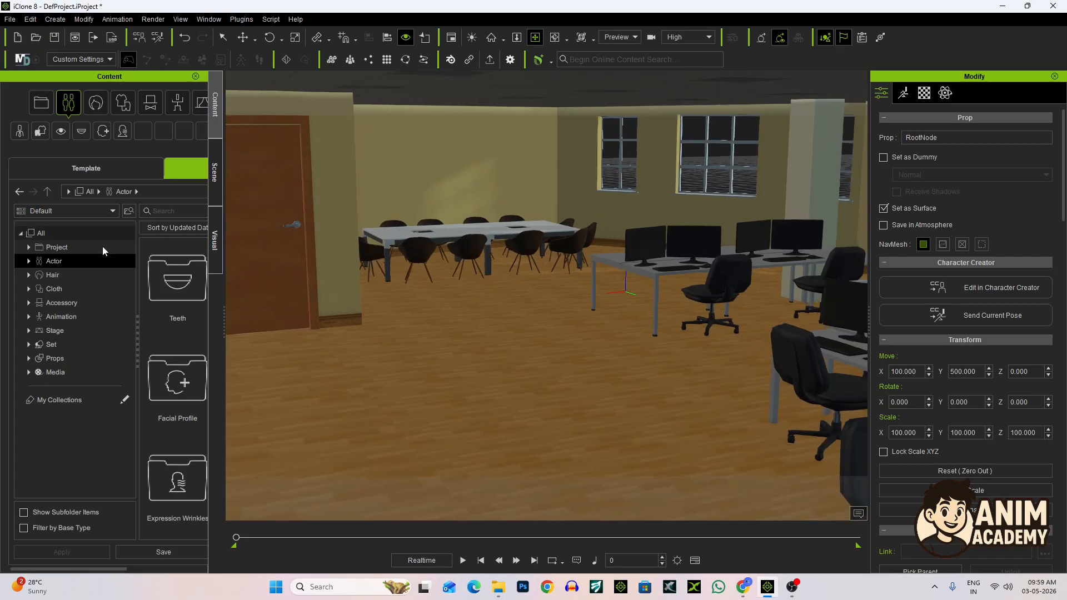
Browse the custom and template Character libraries, including the ActorCore Crowd folder, for a suitable character
click(31, 267)
click(71, 275)
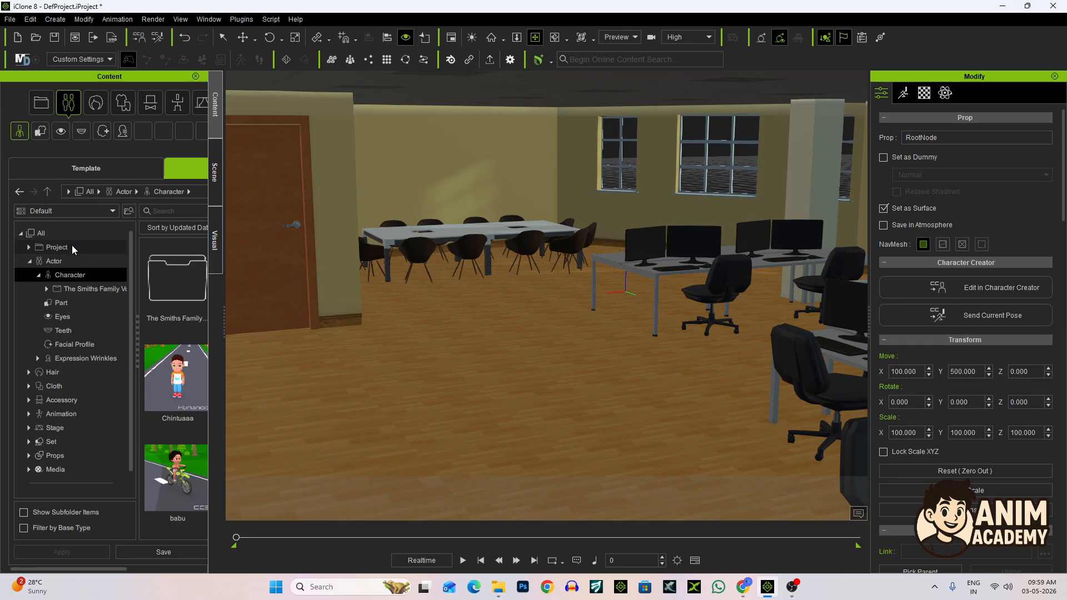
click(89, 169)
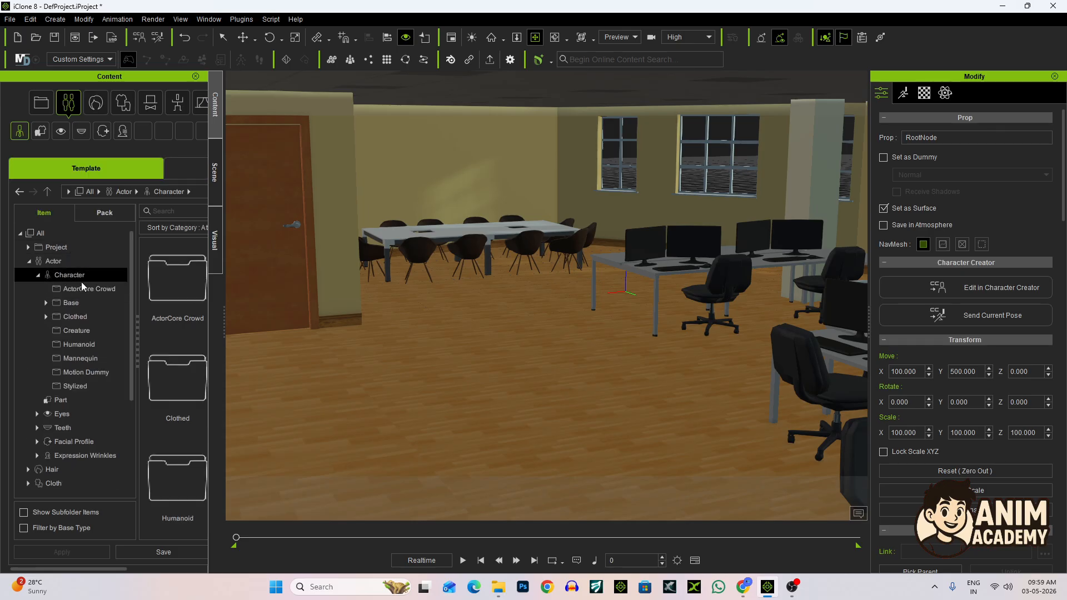
click(74, 304)
click(78, 290)
scroll(170, 351, down, 3)
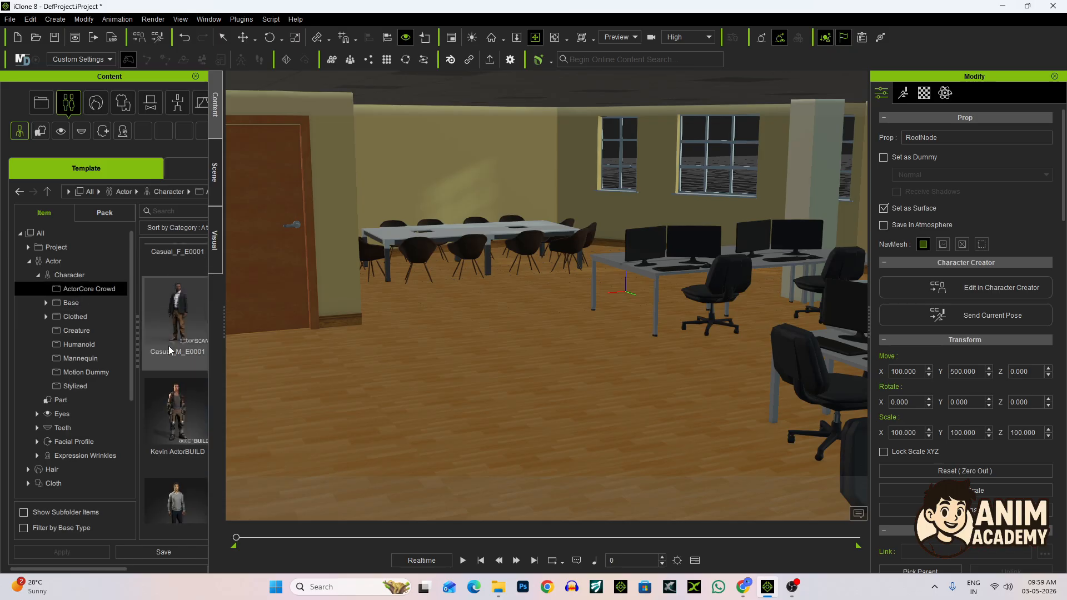
click(69, 275)
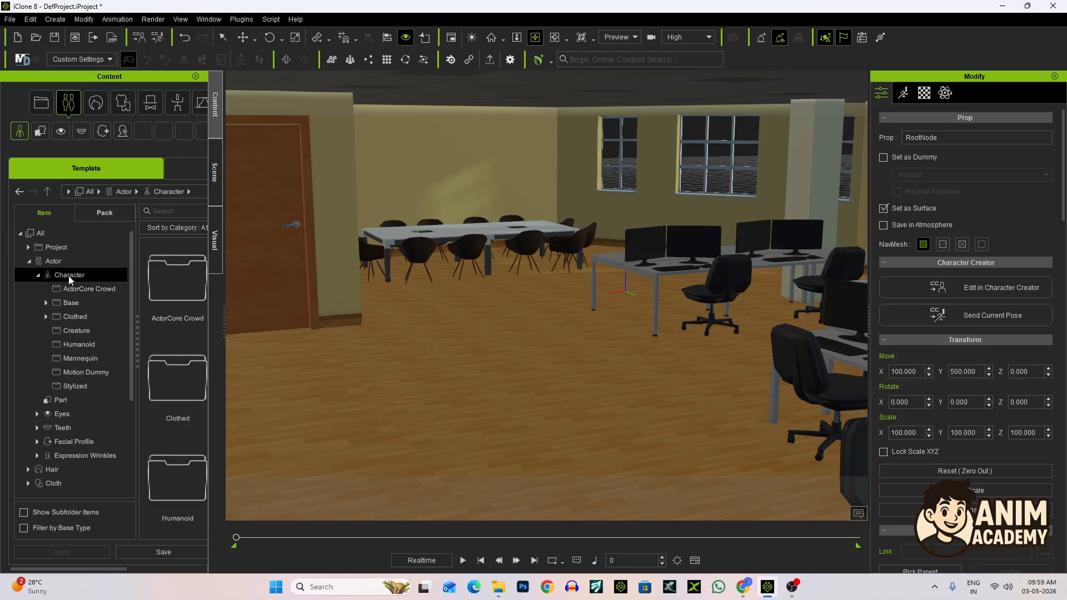
Look through the thumbnails in the custom Character library for a human character suited to the office
click(168, 175)
scroll(177, 373, down, 4)
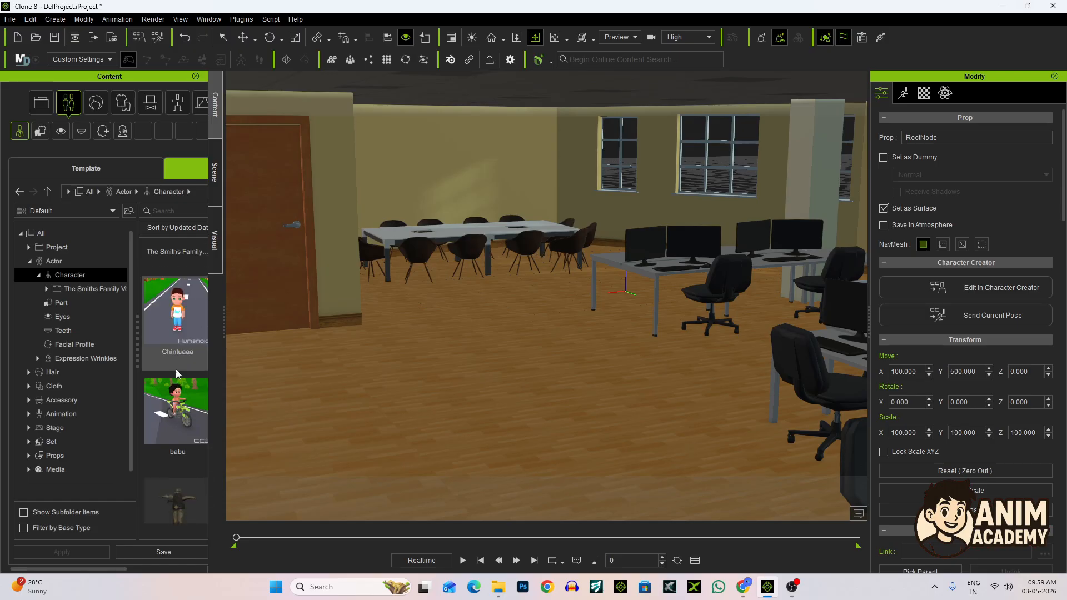
scroll(178, 384, down, 6)
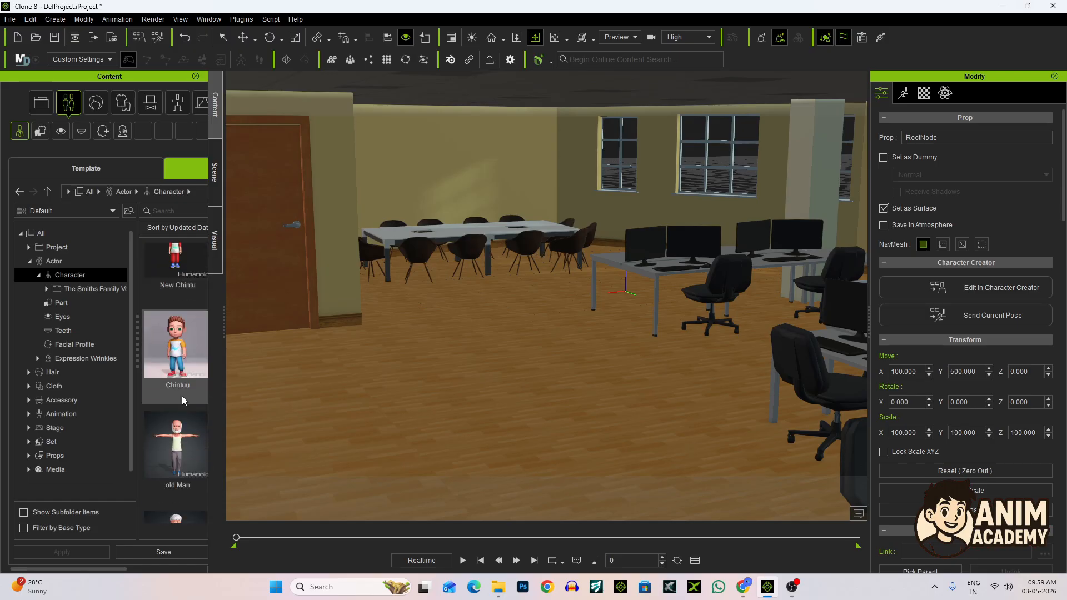
scroll(178, 401, down, 8)
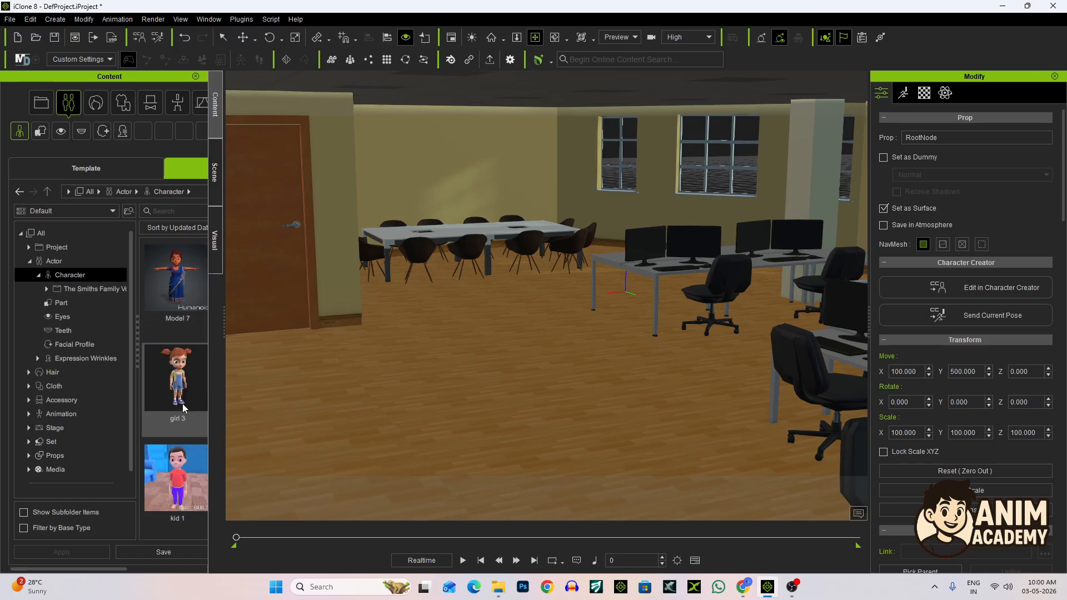
scroll(181, 404, down, 8)
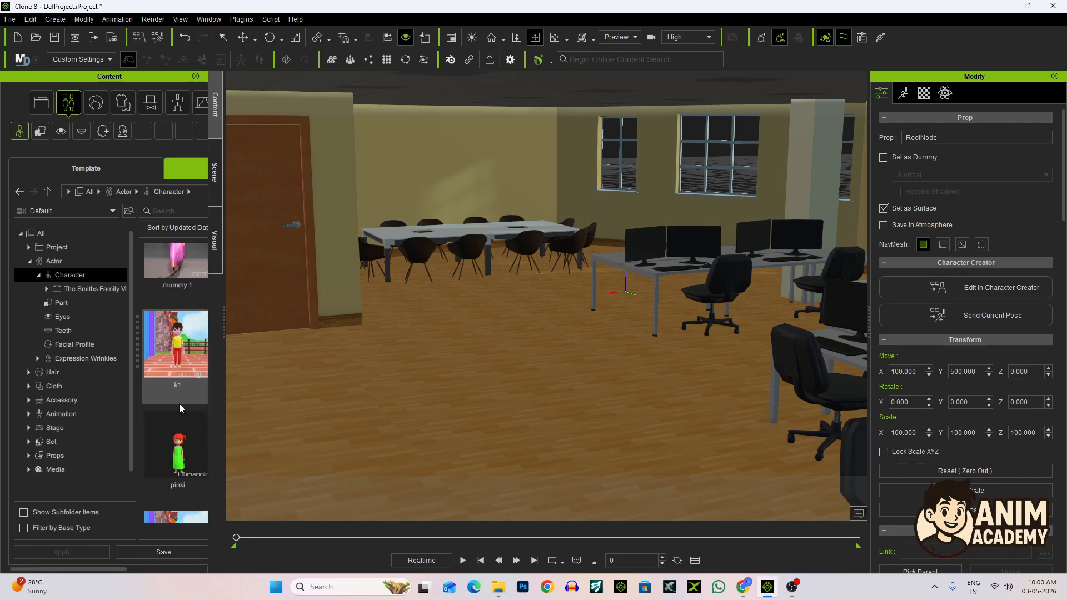
scroll(178, 367, down, 3)
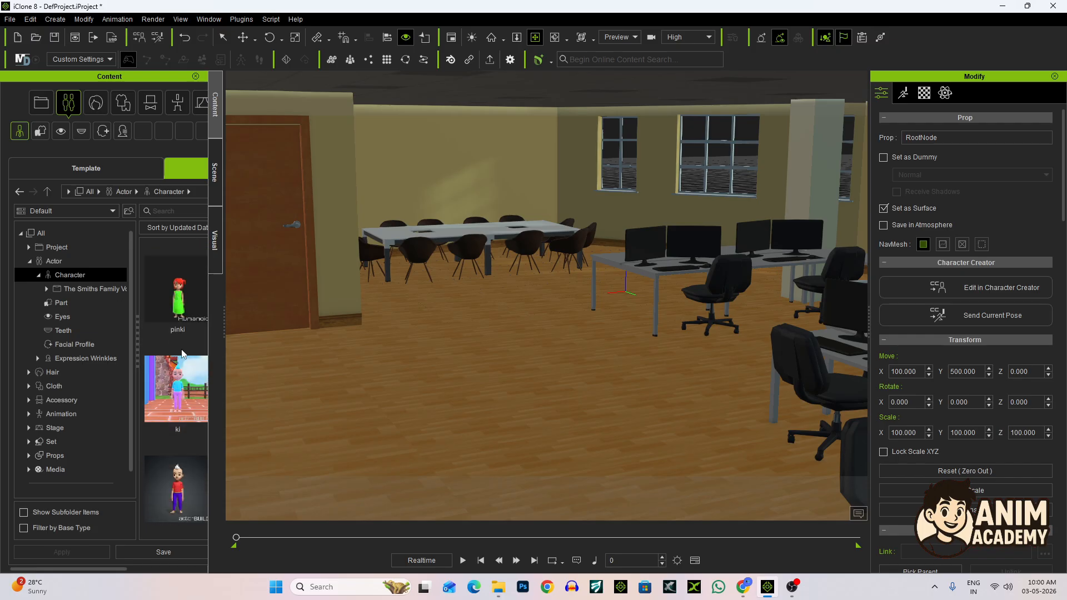
scroll(181, 357, down, 3)
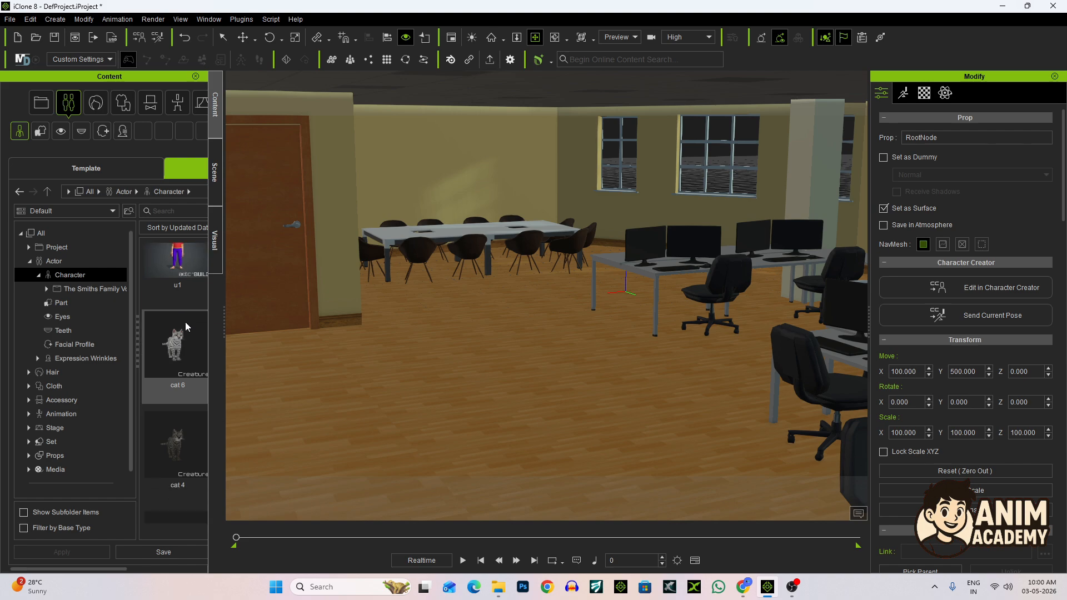
Open the cat 6 avatar's file location and load AMBER.ccAvatar from that folder into the office scene
right_click(186, 318)
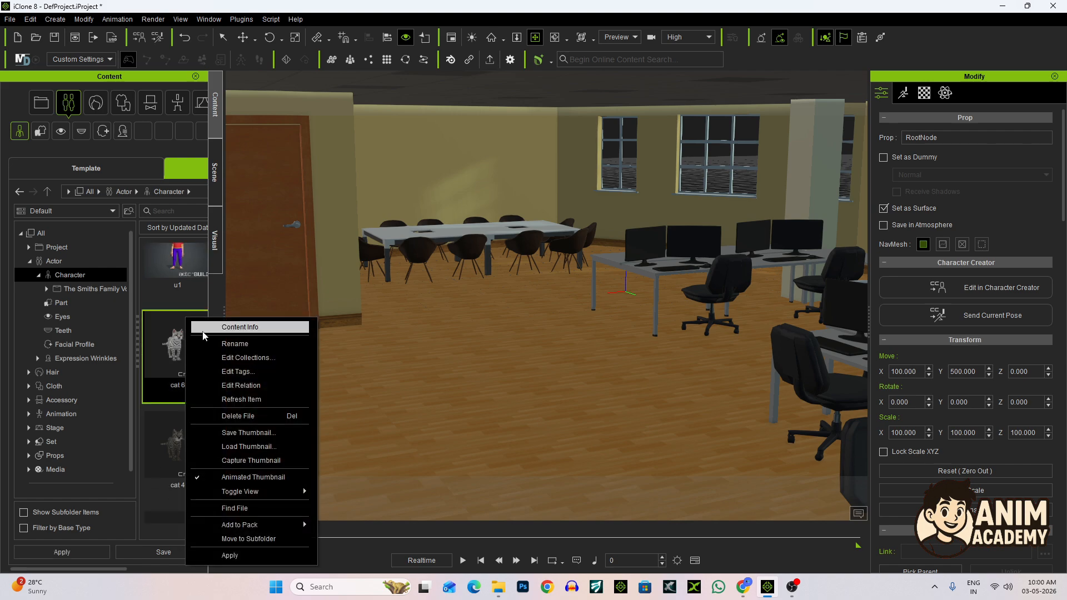
click(250, 508)
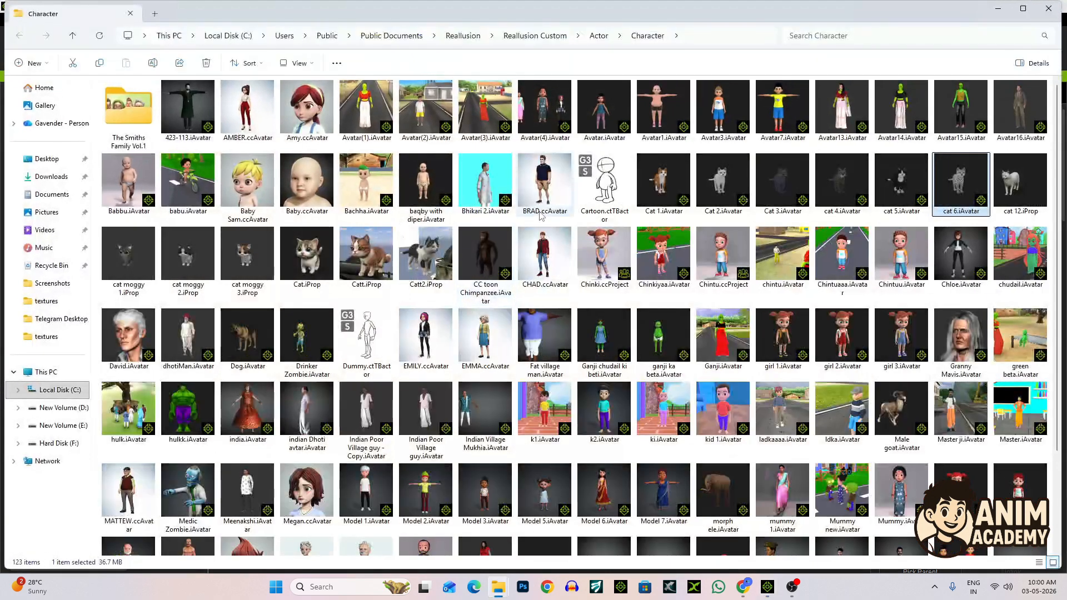
drag(247, 113, 491, 328)
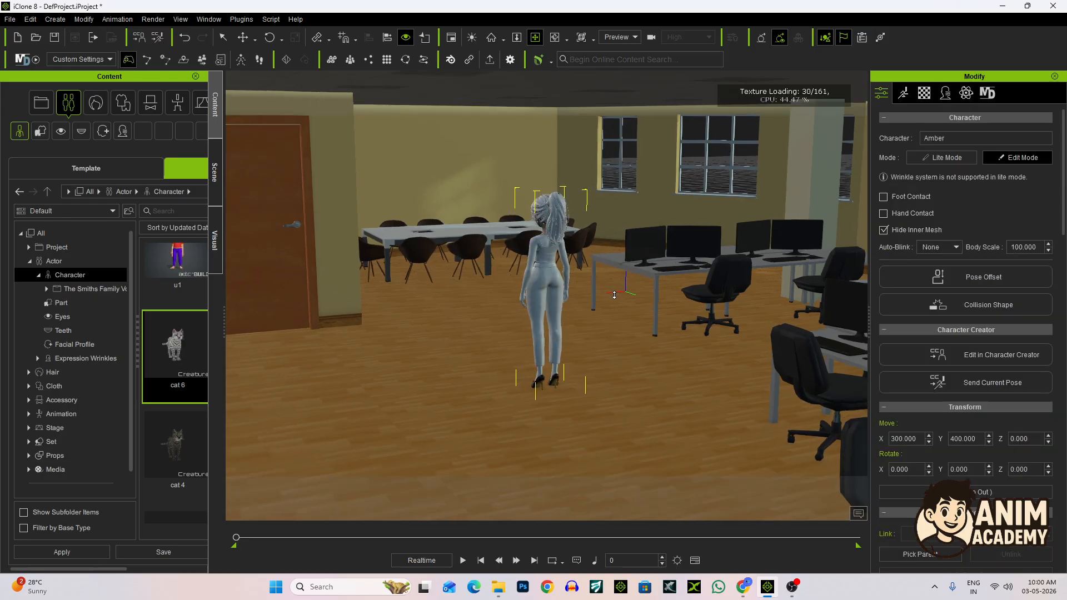
Examine the Amber character from the front and the side as she stands among the office desks
scroll(557, 313, up, 3)
right_drag(478, 323, 642, 310)
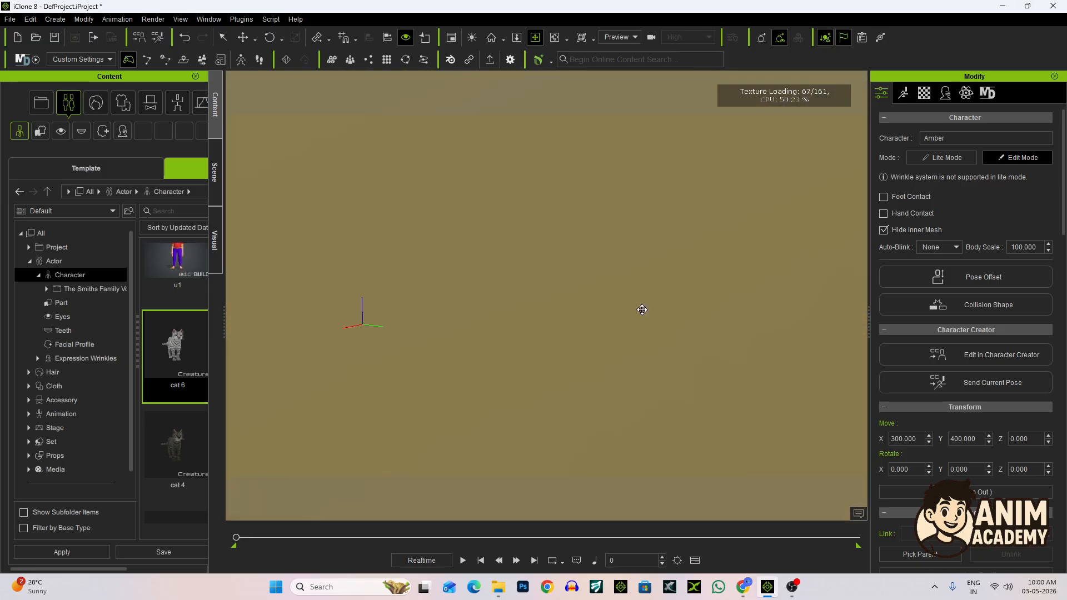
right_drag(364, 313, 624, 314)
right_drag(520, 324, 636, 312)
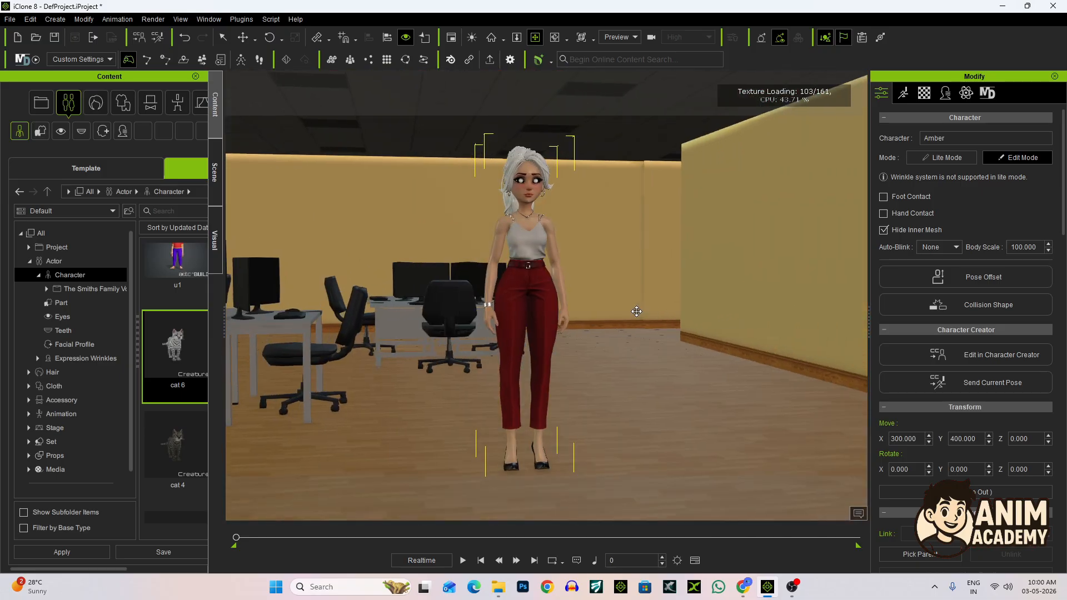
scroll(636, 312, down, 1)
middle_drag(636, 312, 676, 292)
right_drag(676, 293, 664, 309)
mouse_move(665, 309)
middle_down()
mouse_move(656, 293)
mouse_move(653, 302)
middle_up()
right_drag(653, 303, 652, 287)
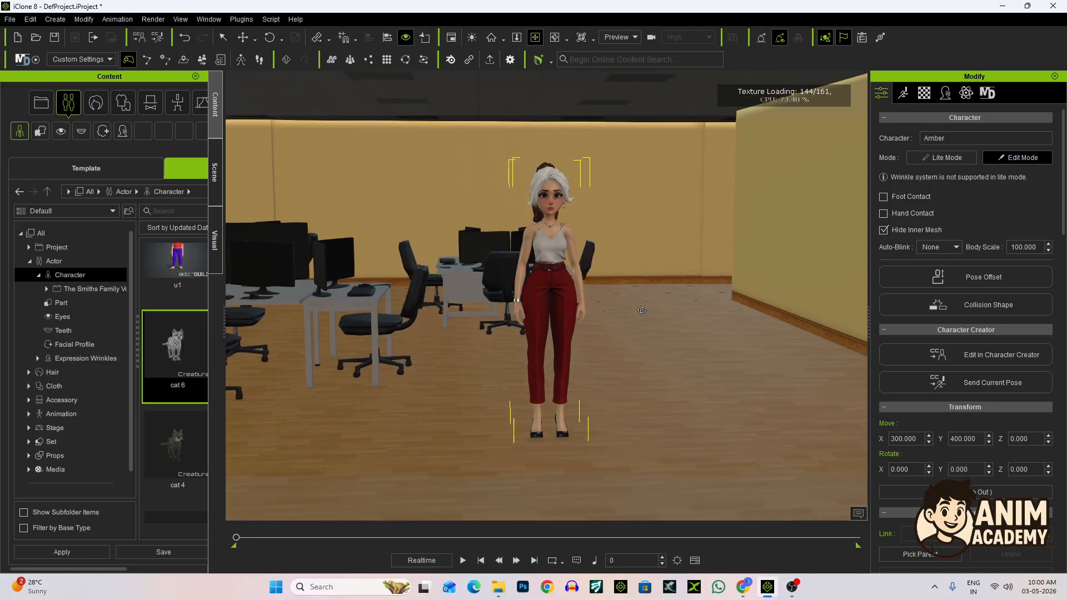
scroll(652, 287, up, 2)
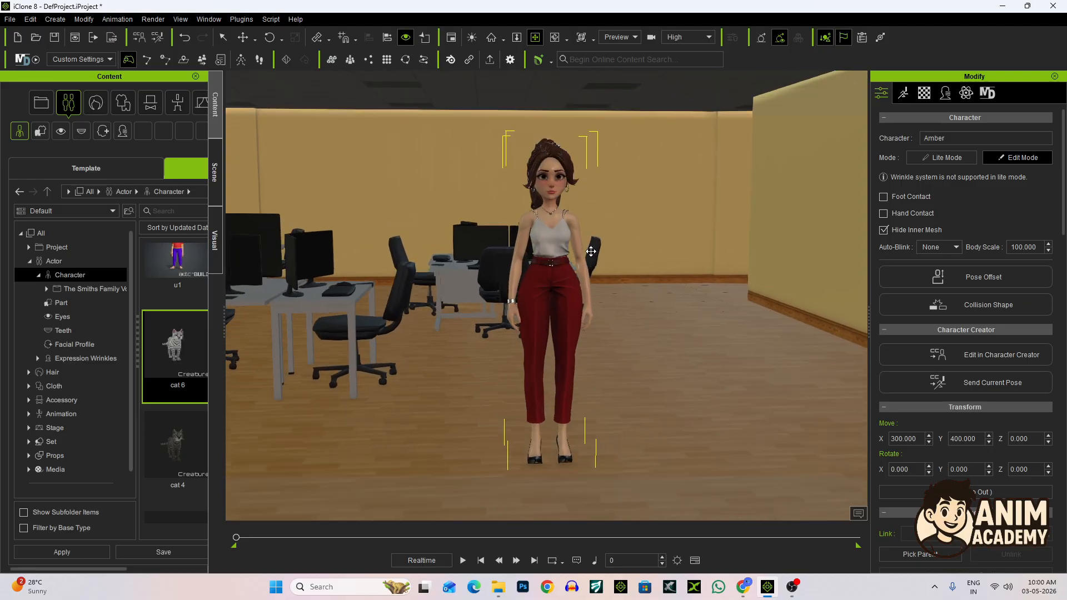
right_drag(592, 252, 466, 243)
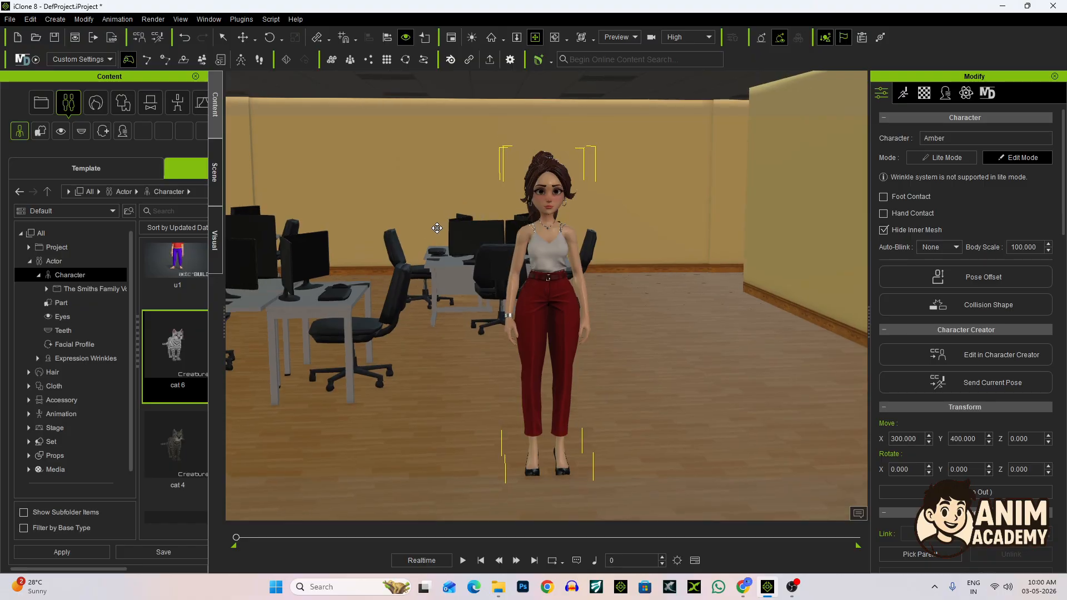
right_drag(549, 250, 618, 260)
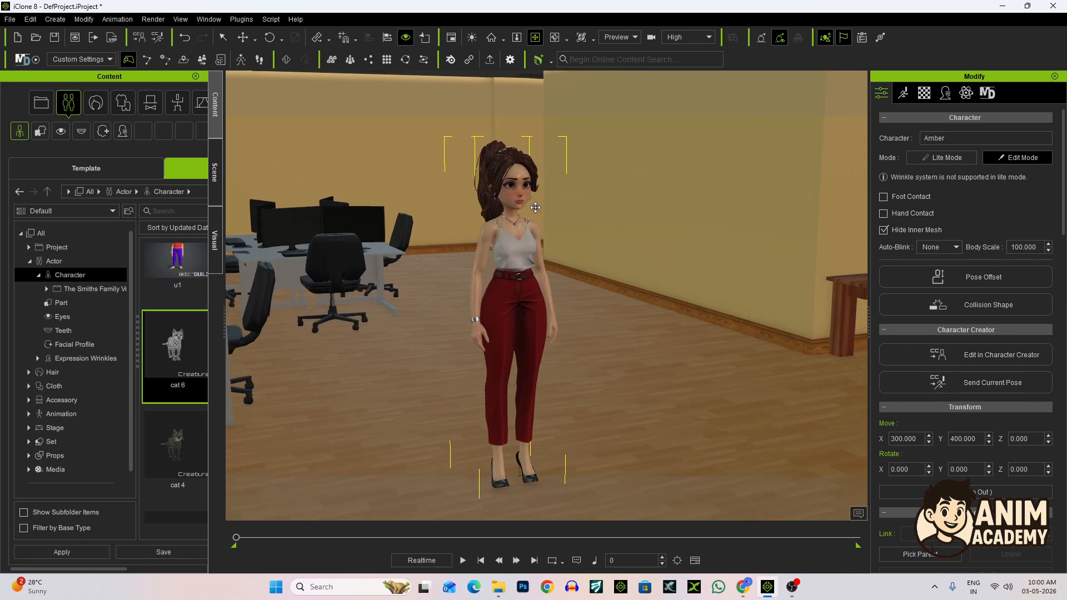
Examine Amber's face up close, and then her full figure in front of the workstations
scroll(576, 212, up, 3)
key(j)
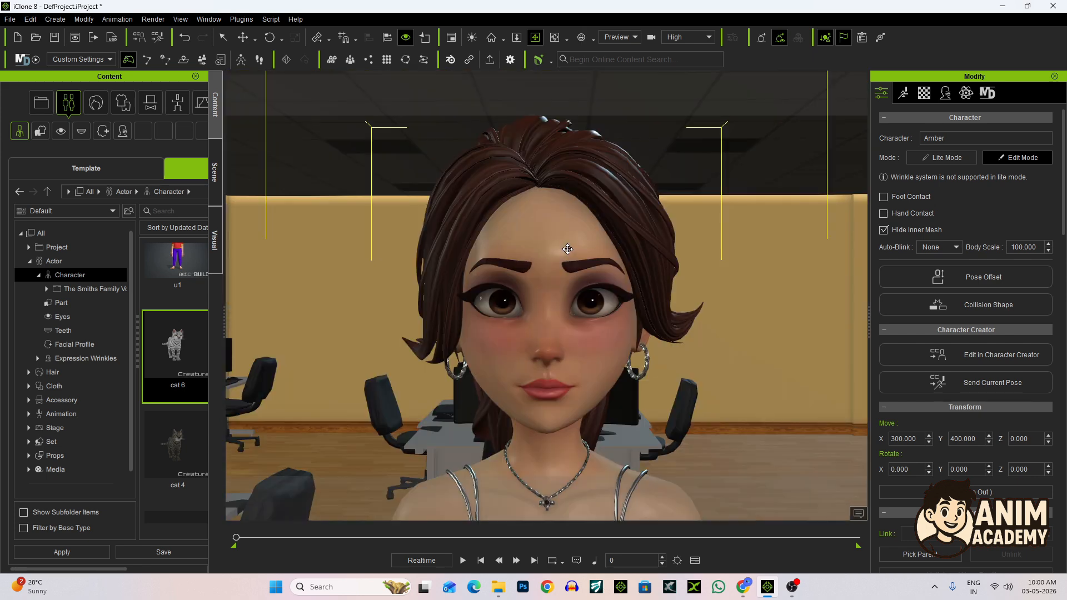
right_drag(567, 249, 629, 238)
scroll(533, 257, down, 5)
scroll(627, 249, down, 2)
middle_drag(624, 260, 572, 188)
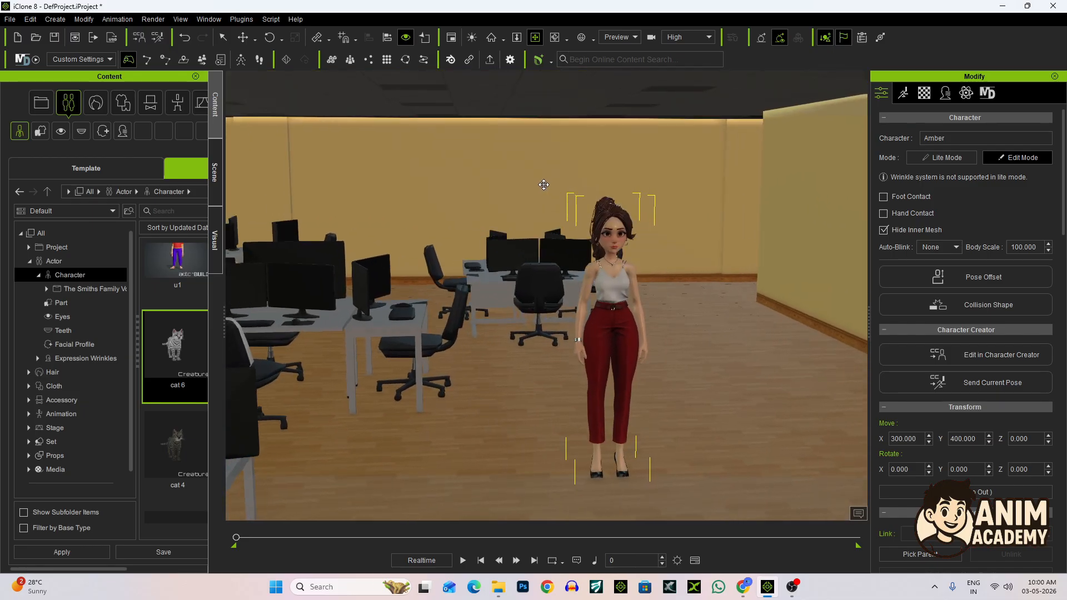
right_drag(459, 171, 399, 172)
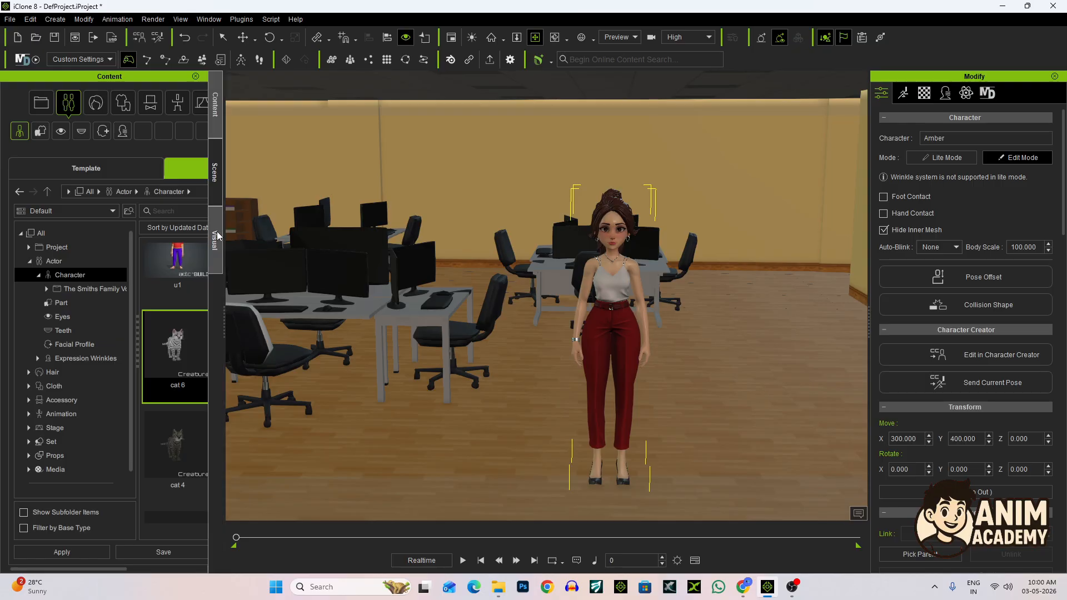
Enable the Toon Shader for the scene and set its Edge Width to 0
click(218, 236)
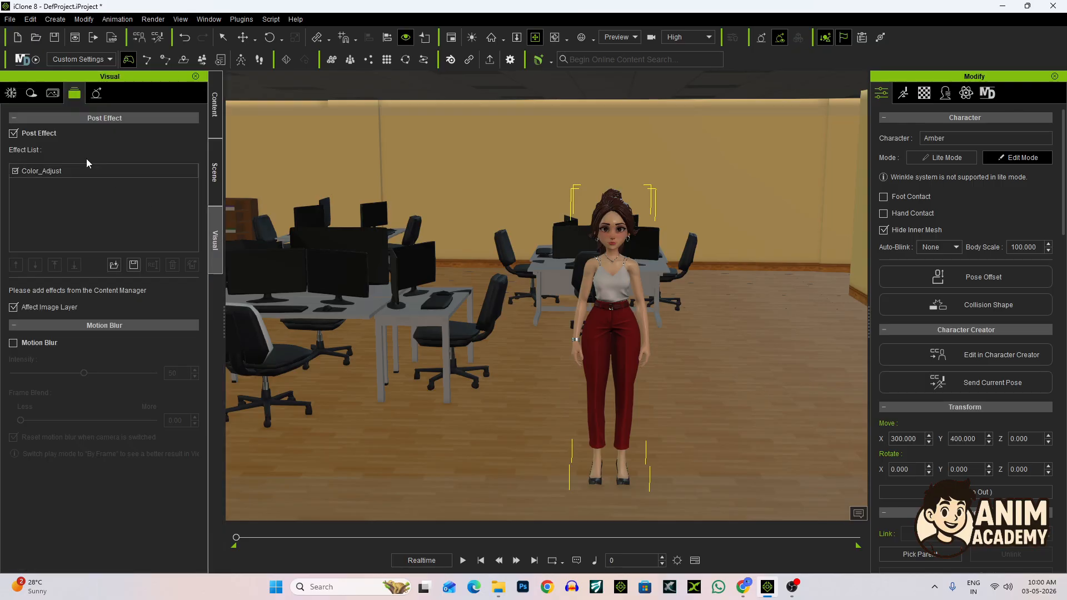
click(53, 93)
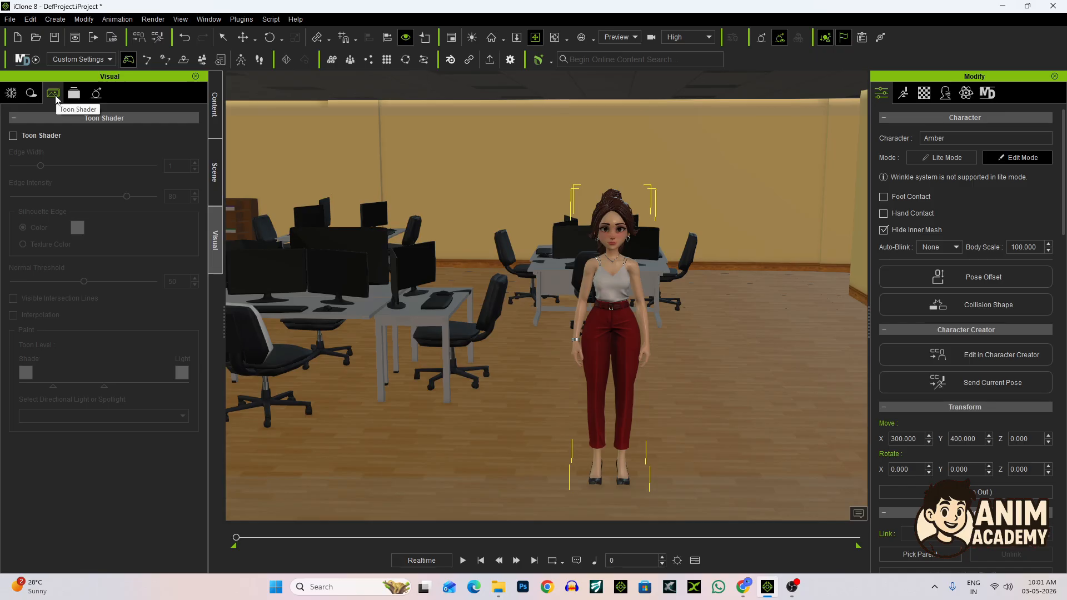
click(14, 136)
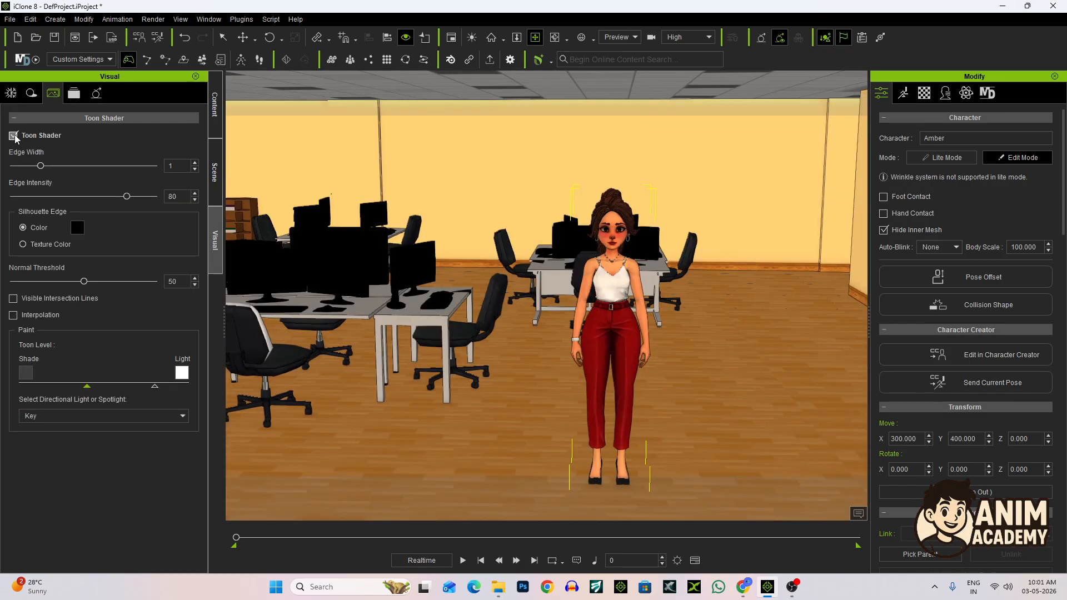
middle_drag(646, 244, 588, 260)
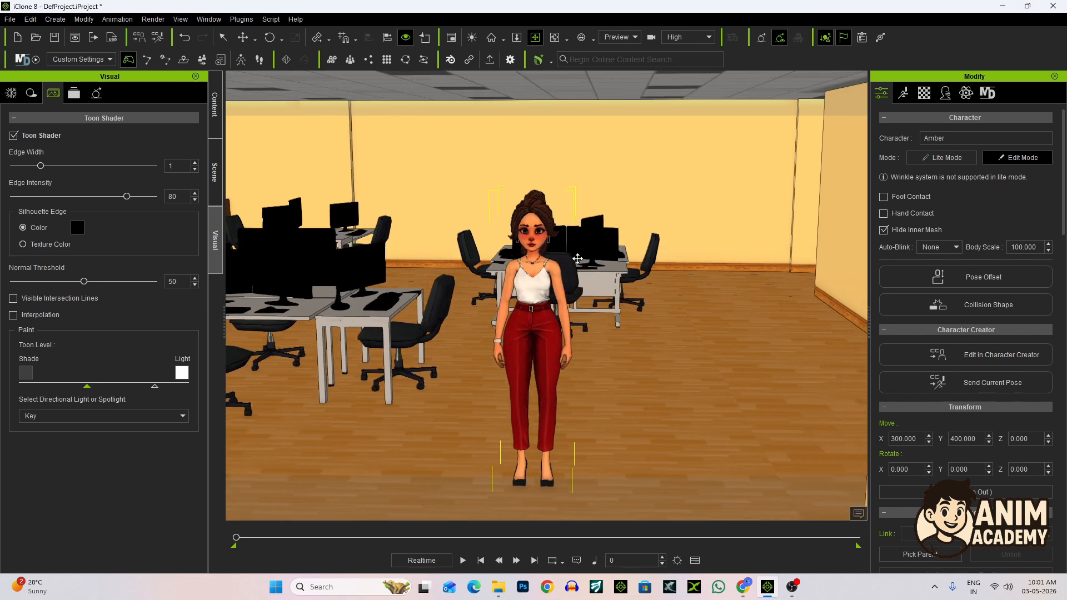
scroll(604, 274, up, 3)
right_drag(603, 273, 299, 226)
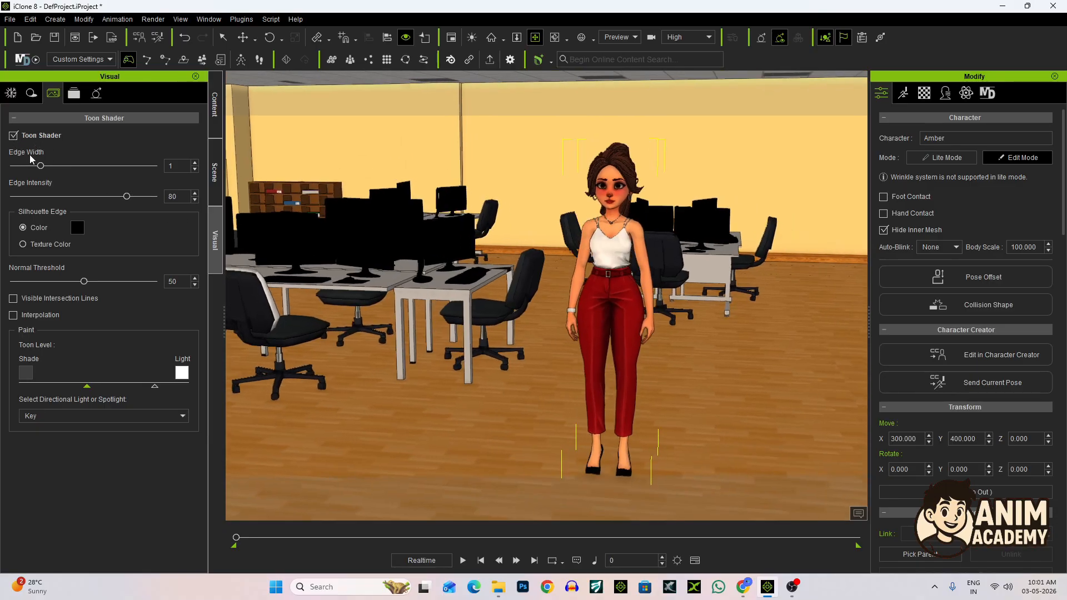
drag(41, 167, 27, 167)
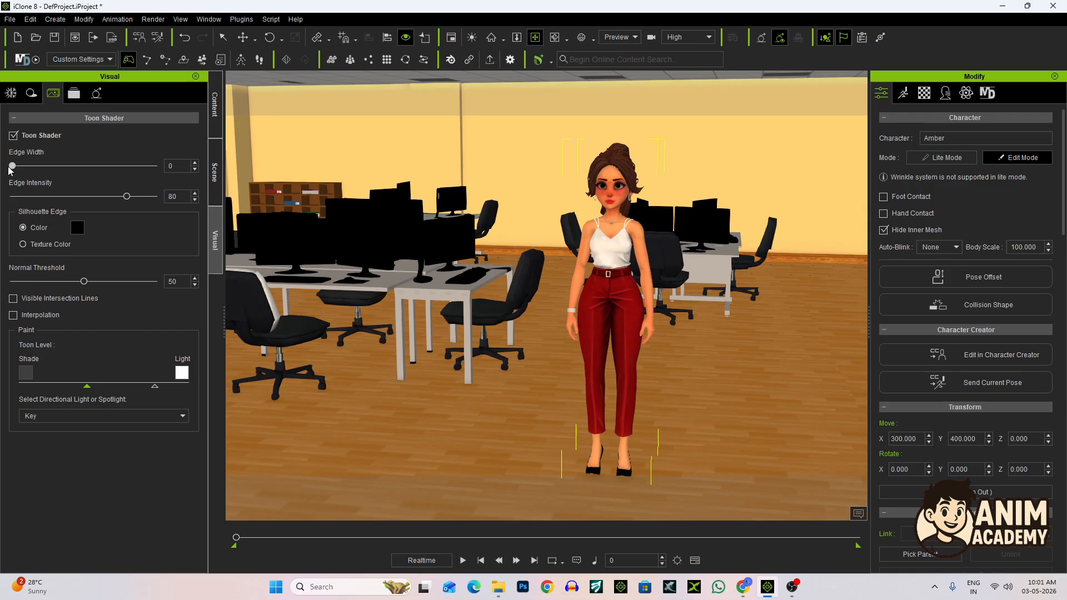
Inspect the toon-shaded character and the office furniture from several angles and distances
right_drag(507, 250, 596, 233)
right_drag(518, 249, 587, 260)
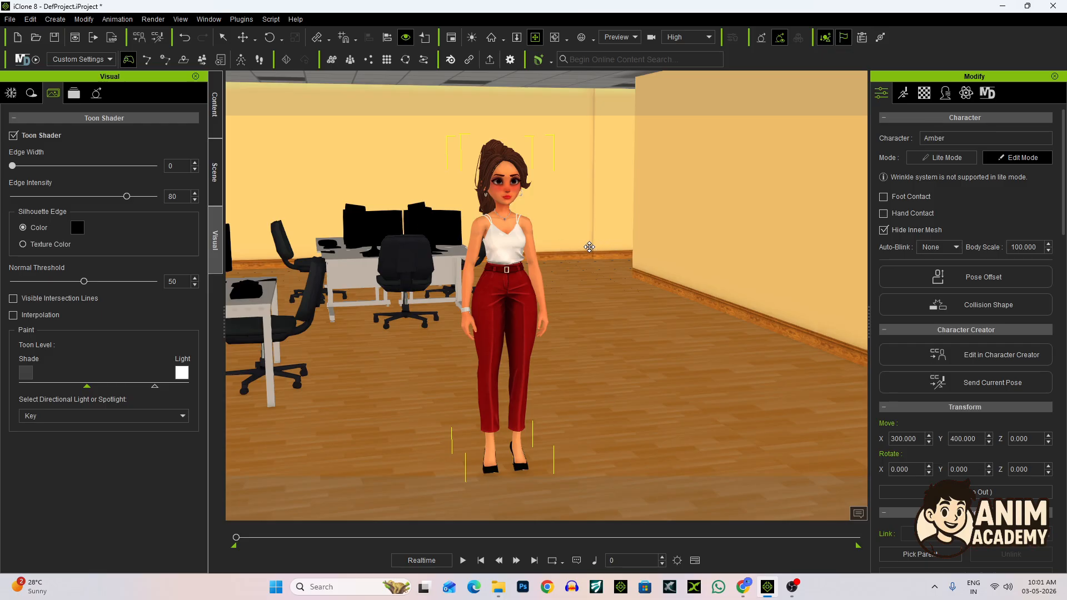
middle_drag(589, 247, 582, 272)
scroll(528, 253, up, 5)
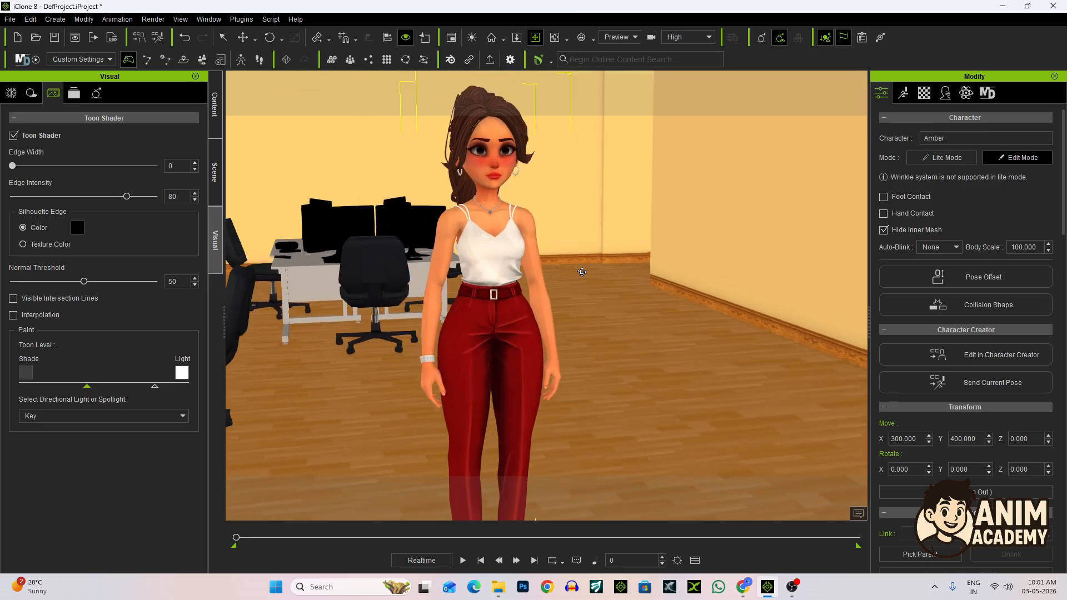
right_drag(582, 272, 538, 261)
middle_drag(538, 245, 446, 217)
middle_drag(530, 268, 496, 254)
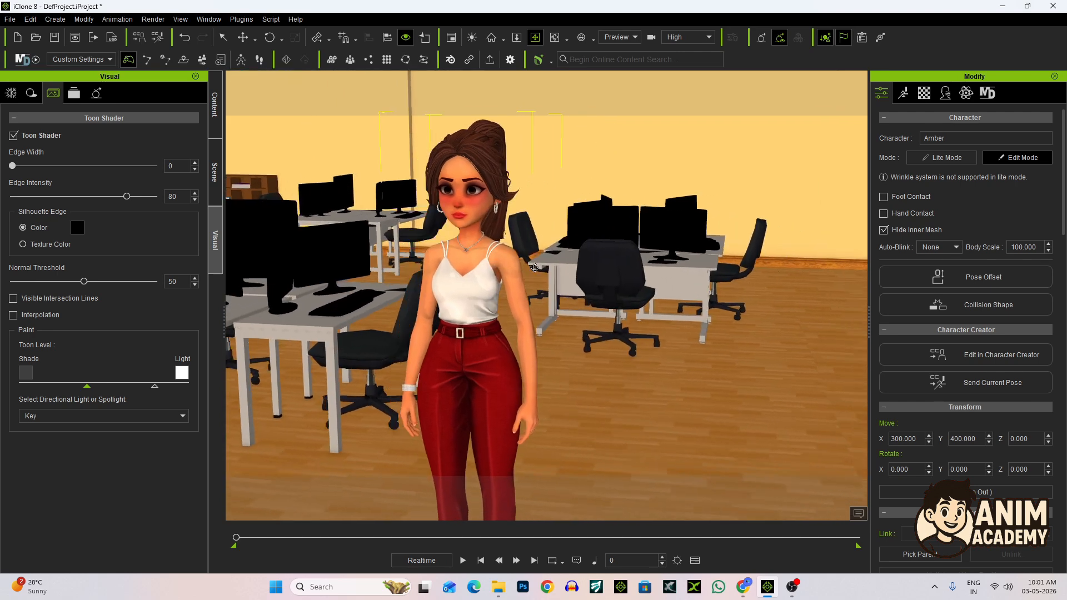
right_drag(497, 254, 581, 179)
scroll(580, 259, down, 3)
middle_drag(578, 262, 582, 266)
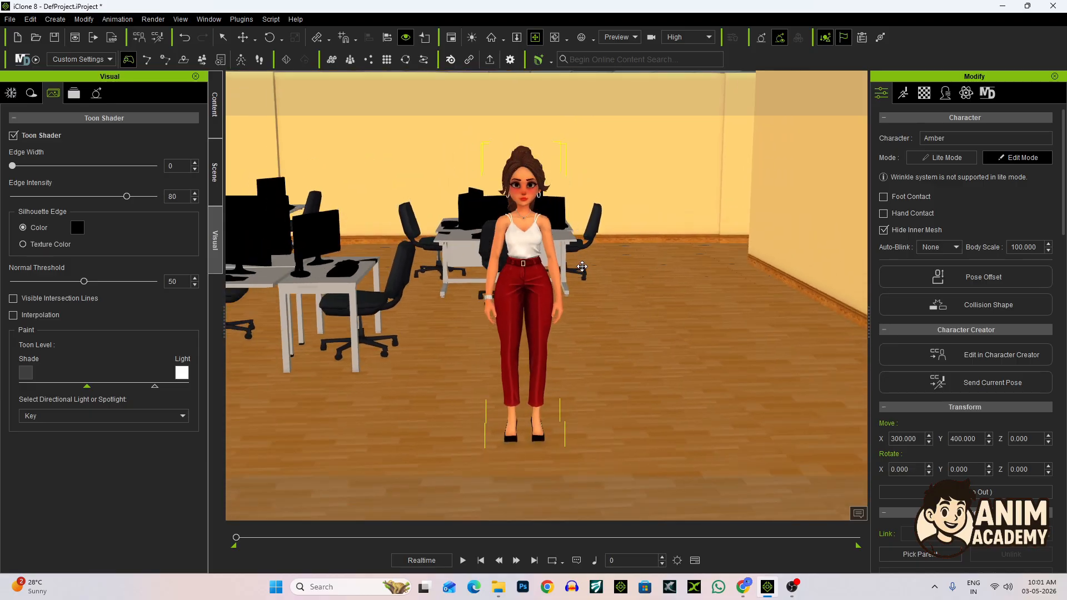
mouse_move(582, 267)
right_down()
mouse_move(759, 217)
mouse_move(791, 250)
mouse_move(590, 264)
right_up()
scroll(589, 264, up, 1)
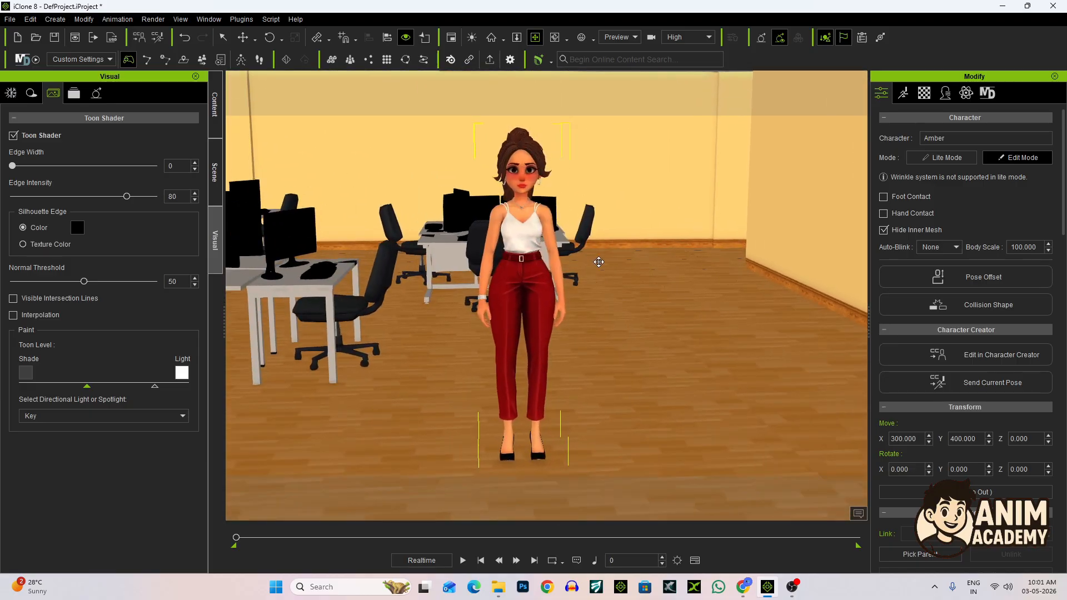
drag(594, 260, 603, 265)
scroll(604, 265, up, 1)
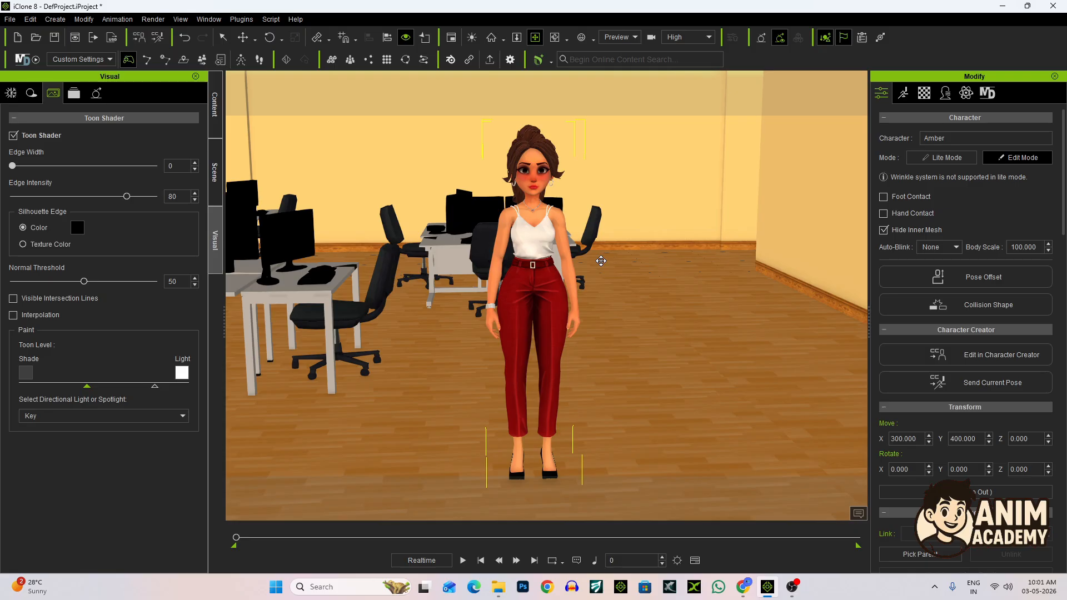
Check the toon look on Amber's face up close, and then on her whole body
key(j)
scroll(573, 290, down, 8)
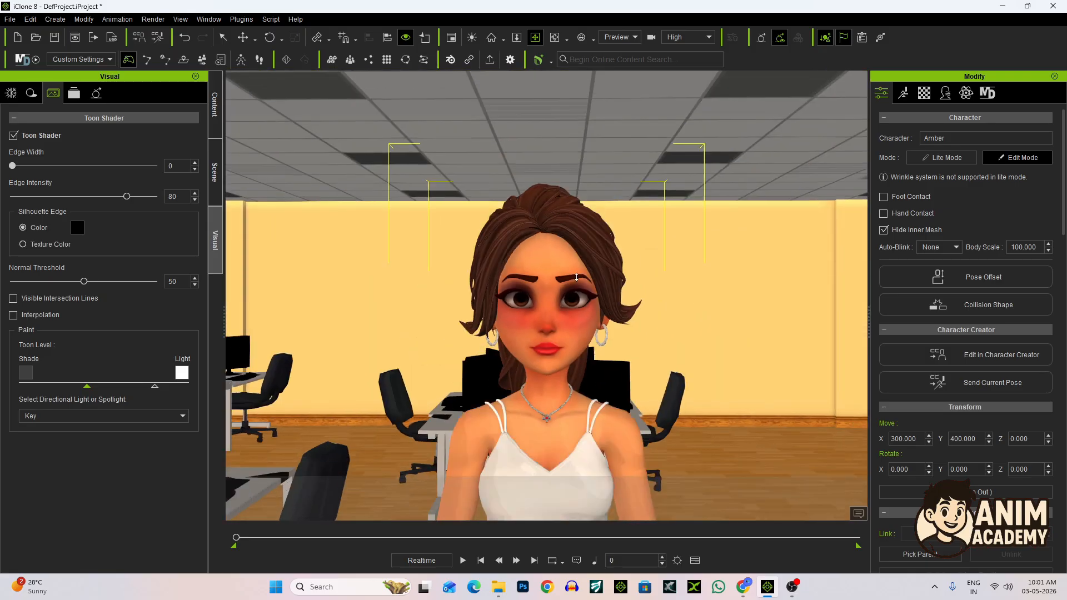
drag(607, 246, 554, 270)
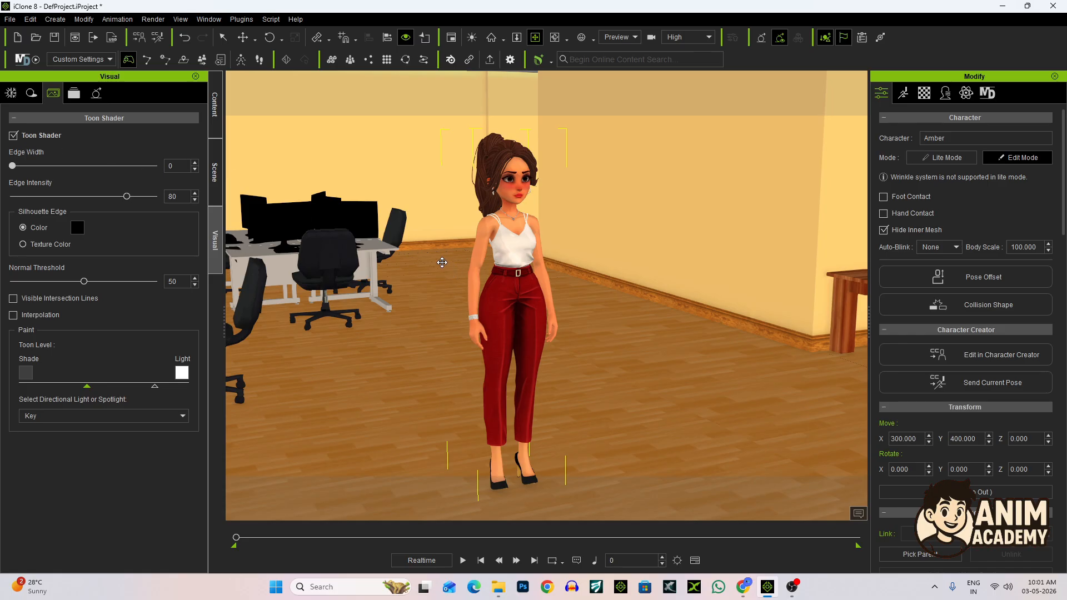
drag(550, 259, 486, 257)
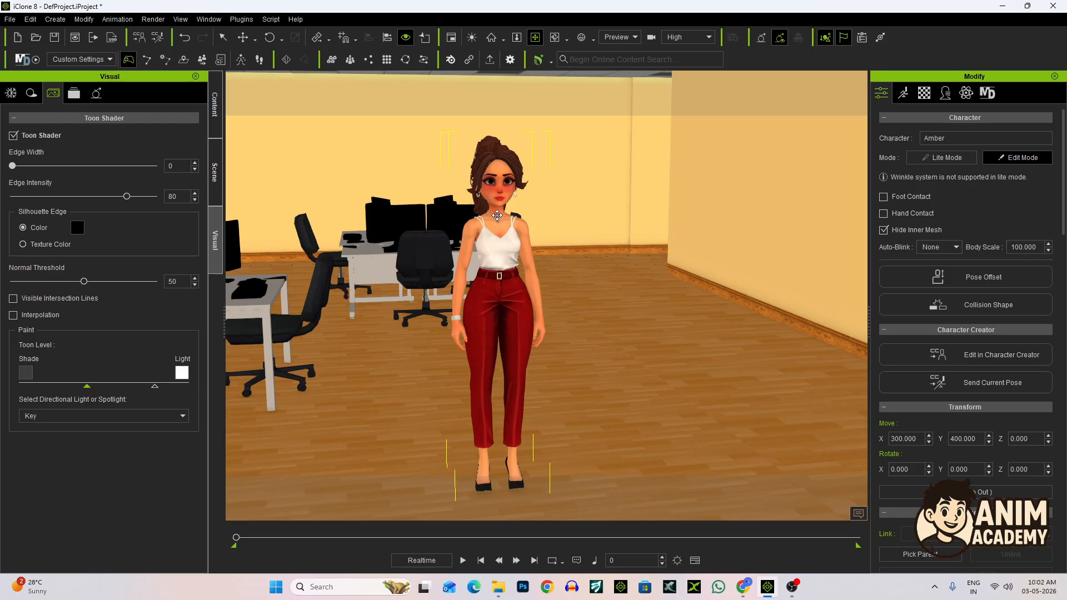
scroll(553, 240, up, 1)
drag(552, 240, 537, 228)
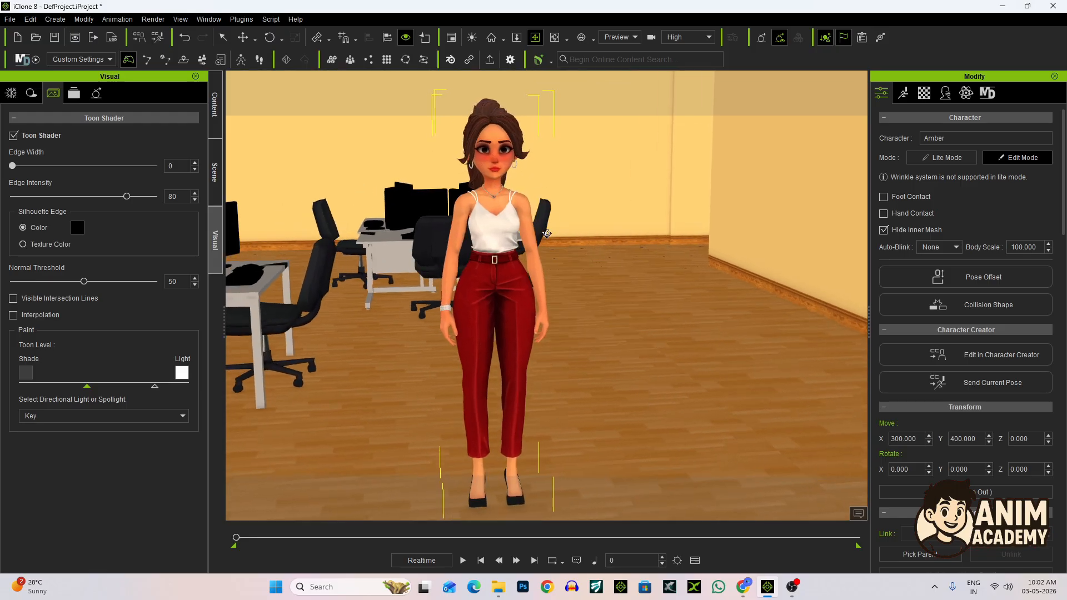
Set the shader type of Amber's Std_Skin_Head, Std_Skin_Body, Std_Skin_Arm and Std_Skin_Leg materials to PBR
click(925, 94)
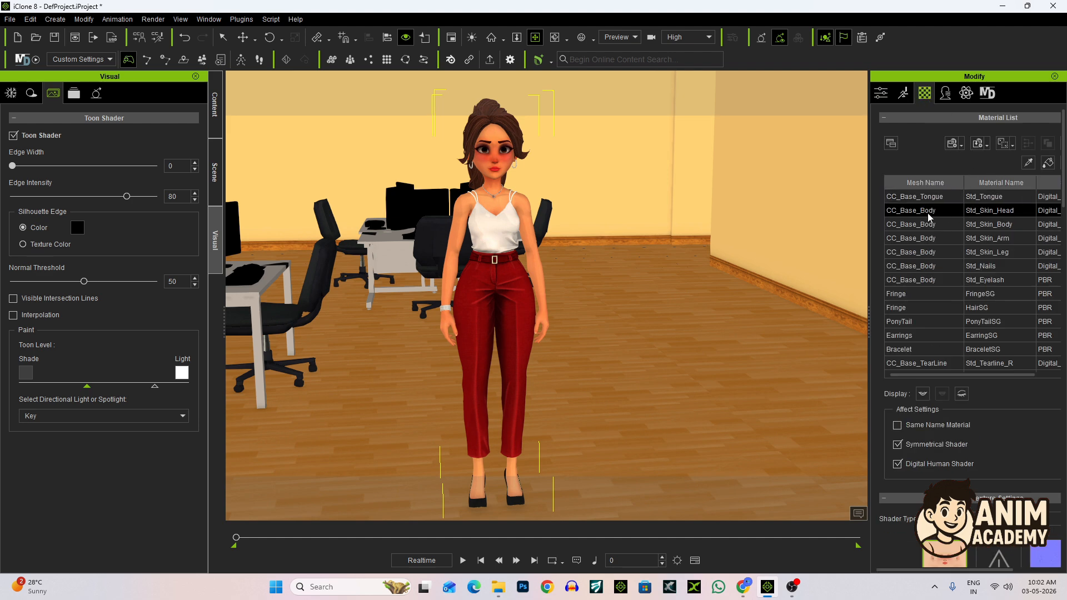
drag(937, 209, 939, 265)
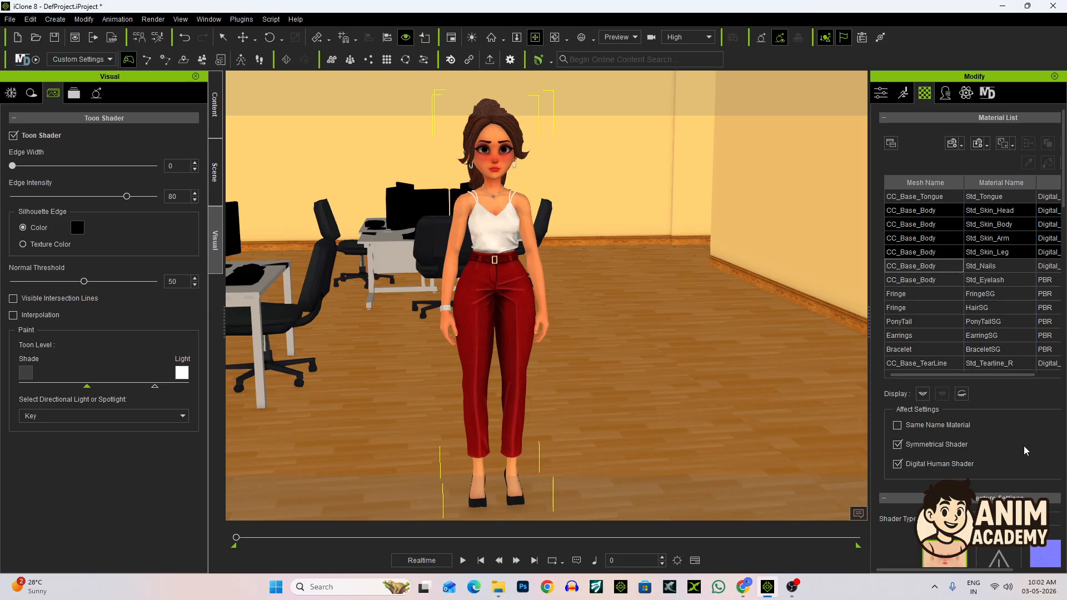
scroll(1014, 401, down, 3)
scroll(1014, 401, down, 3)
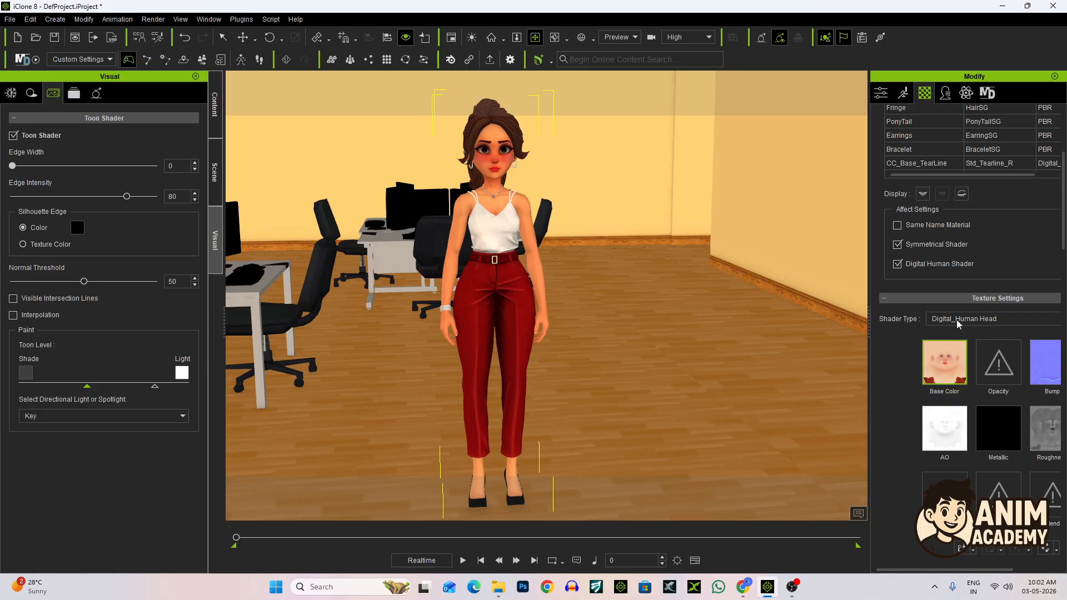
click(934, 320)
click(903, 330)
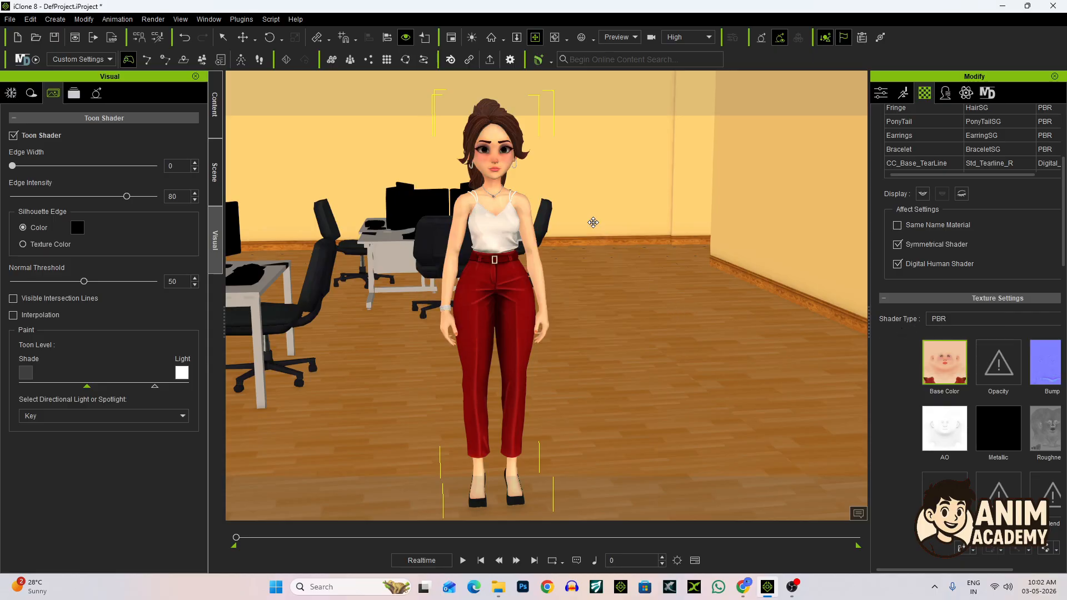
Inspect Amber's skin on the face, arms and upper body from the front and at an angle
scroll(521, 210, up, 5)
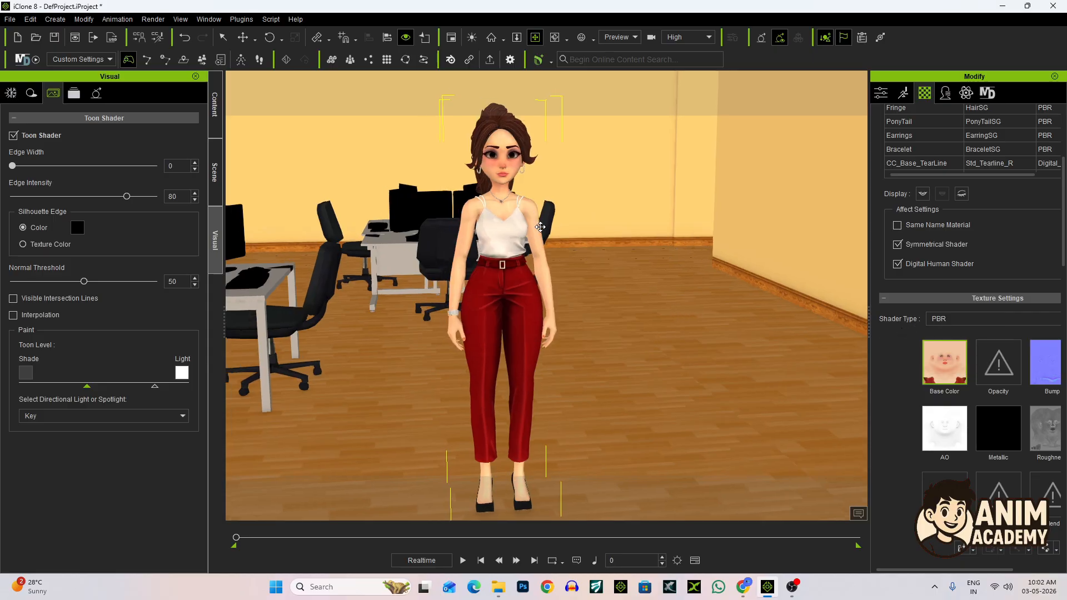
right_drag(589, 287, 426, 297)
mouse_move(563, 344)
middle_down()
mouse_move(566, 292)
mouse_move(547, 350)
middle_up()
right_drag(542, 311, 528, 260)
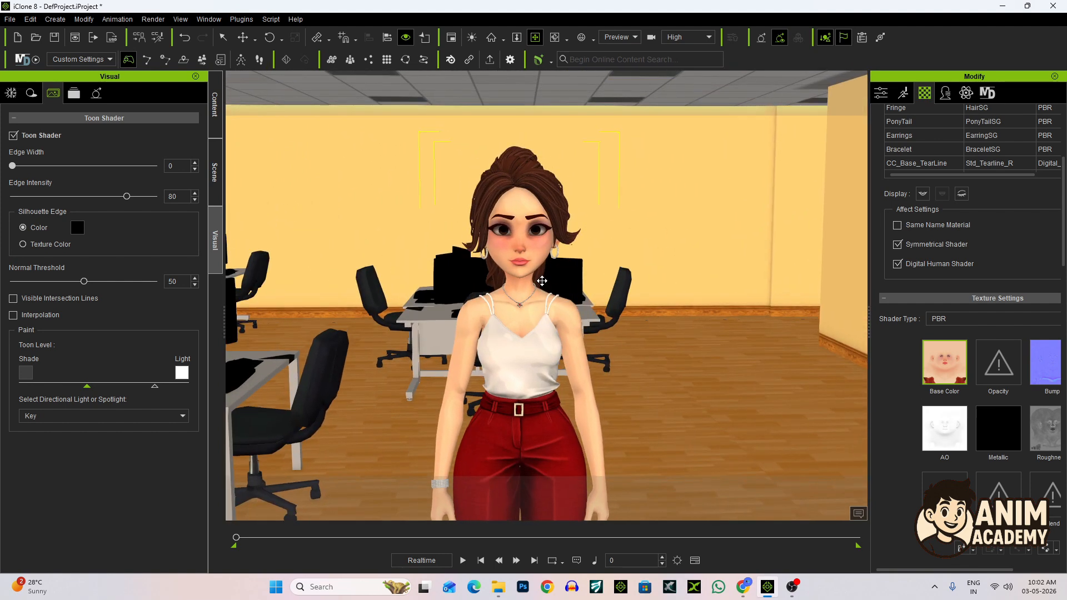
scroll(542, 281, up, 1)
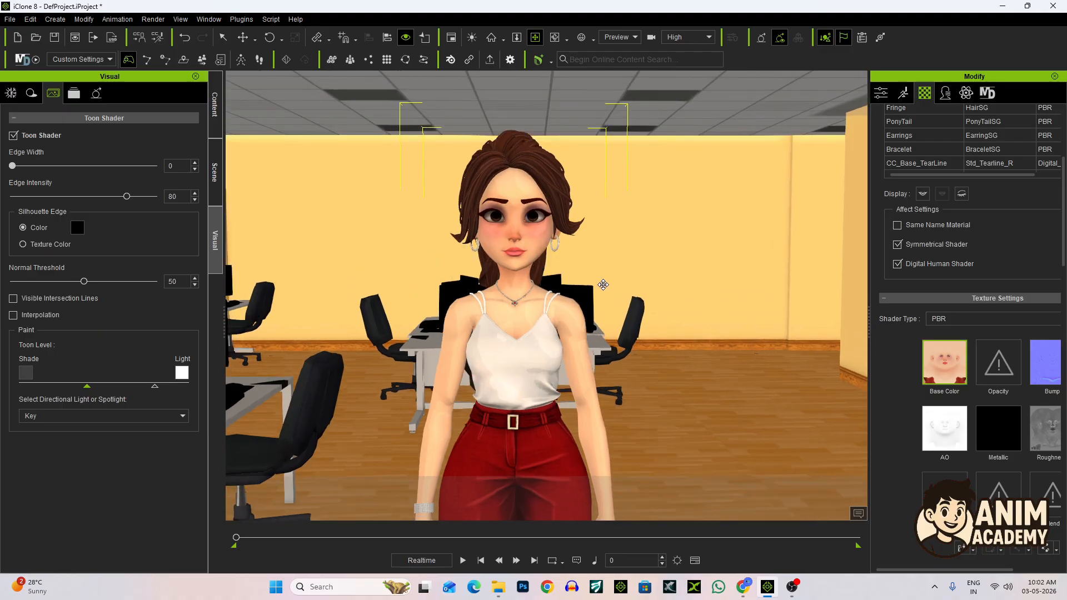
drag(622, 339, 671, 241)
drag(670, 370, 669, 286)
right_drag(669, 285, 562, 259)
drag(563, 259, 594, 309)
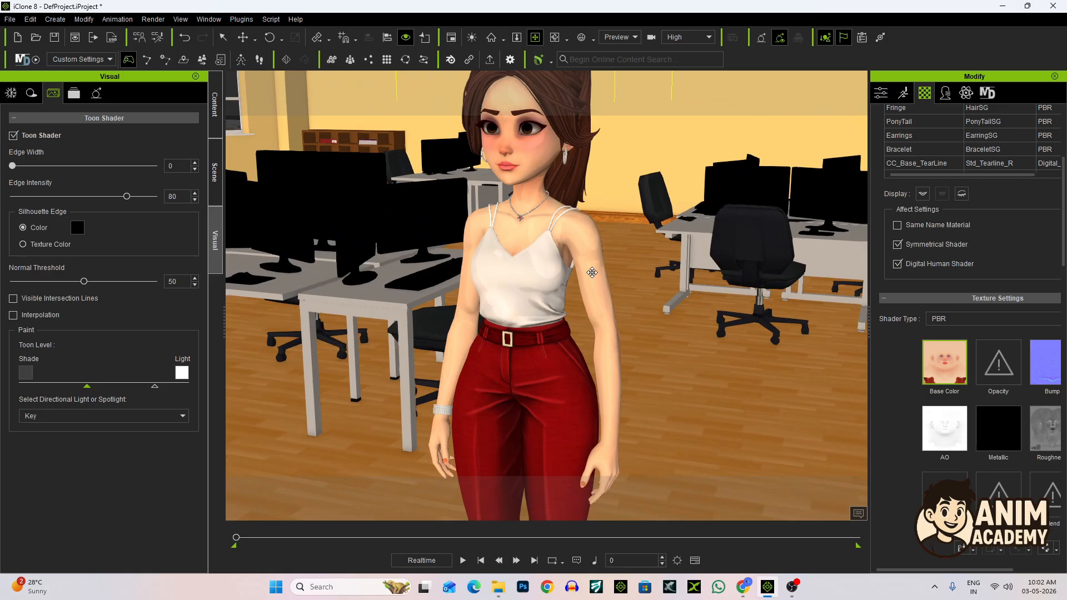
drag(592, 273, 581, 282)
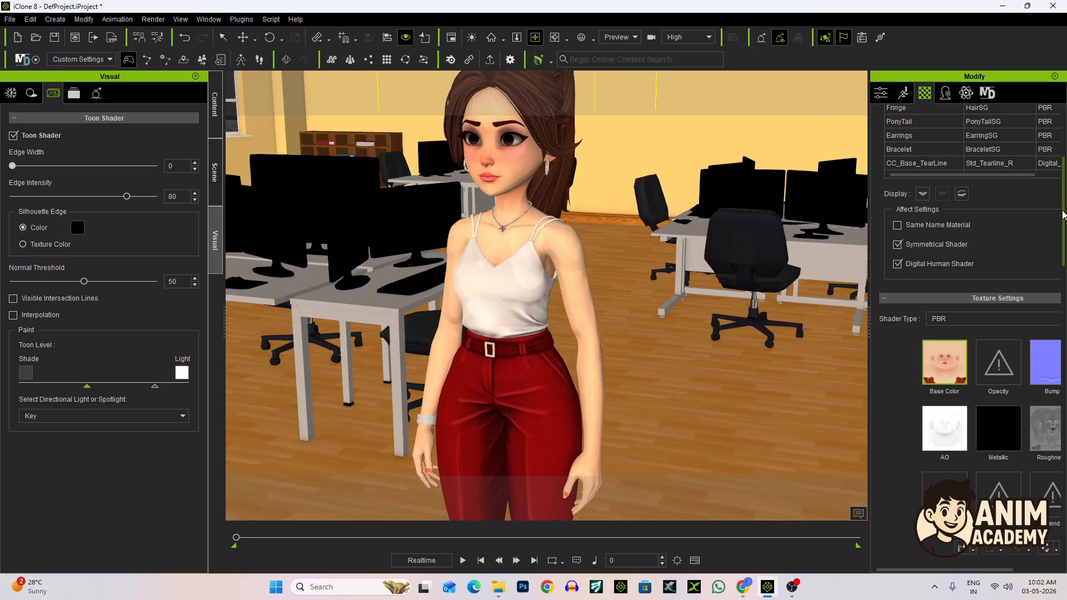
Raise the Self Illumination of the selected skin materials to well above half and check the brightened skin
drag(1063, 214, 975, 356)
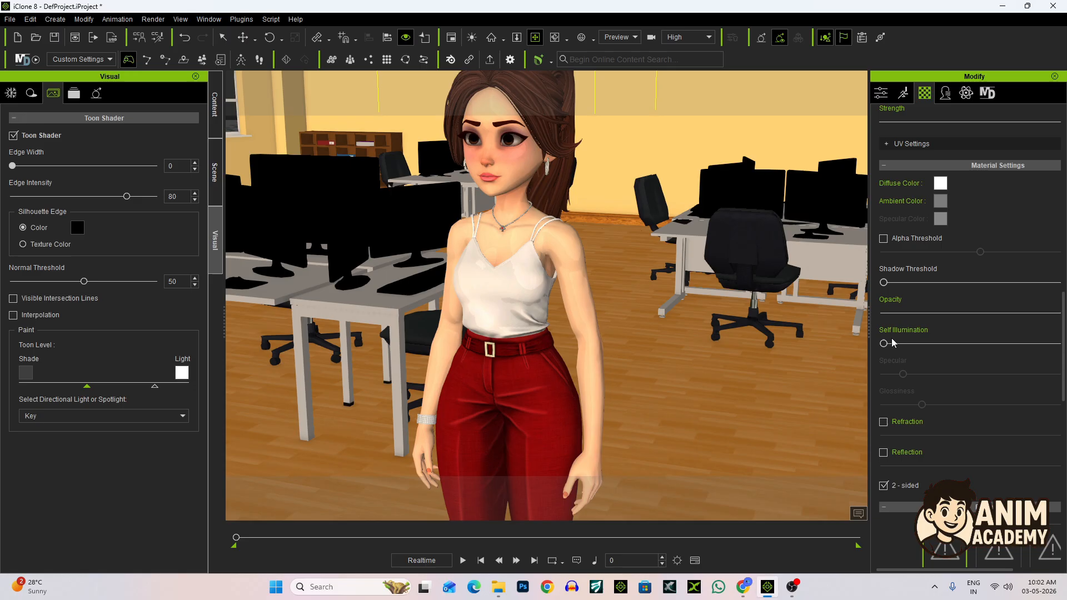
drag(899, 345, 929, 348)
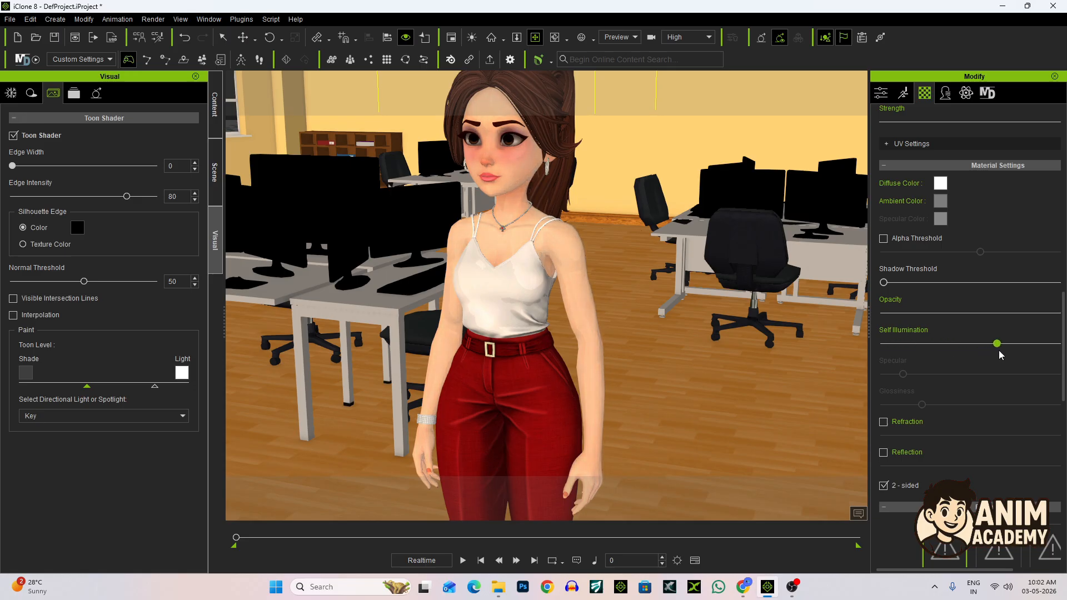
right_drag(554, 339, 584, 315)
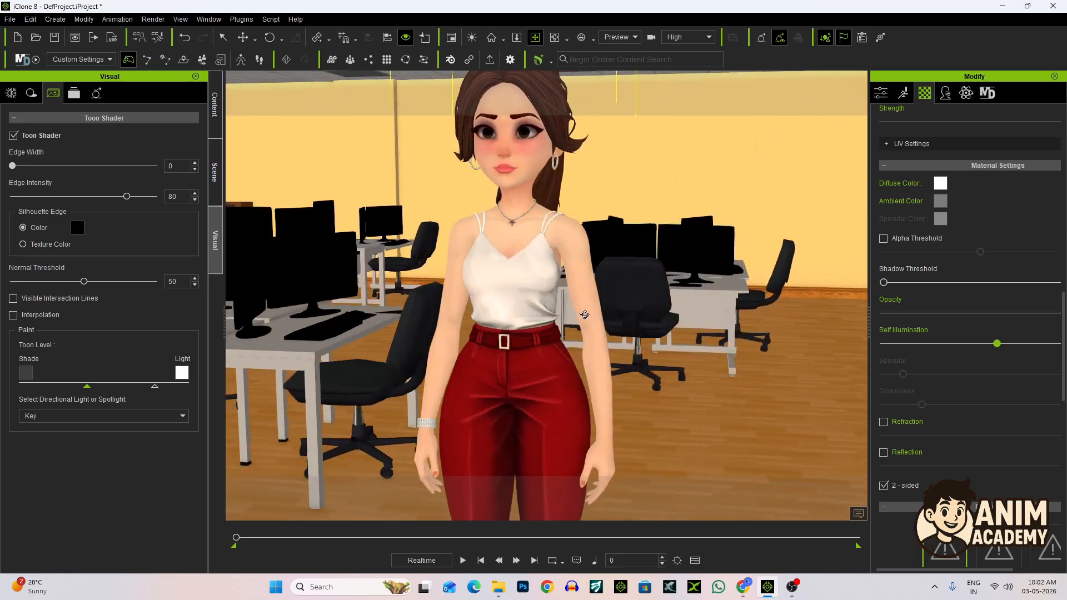
middle_drag(585, 314, 583, 383)
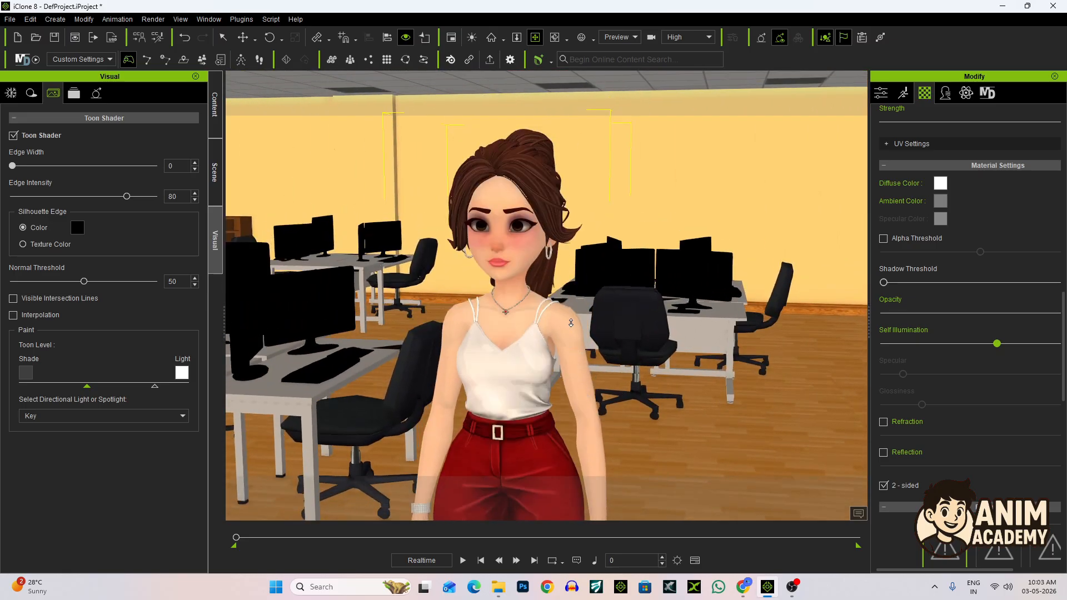
scroll(570, 323, up, 2)
middle_drag(583, 295, 598, 334)
Set the shader type of both sides' Std_Eye_Occlusion, Std_Eye and Std_Cornea materials to PBR
drag(1062, 361, 1065, 143)
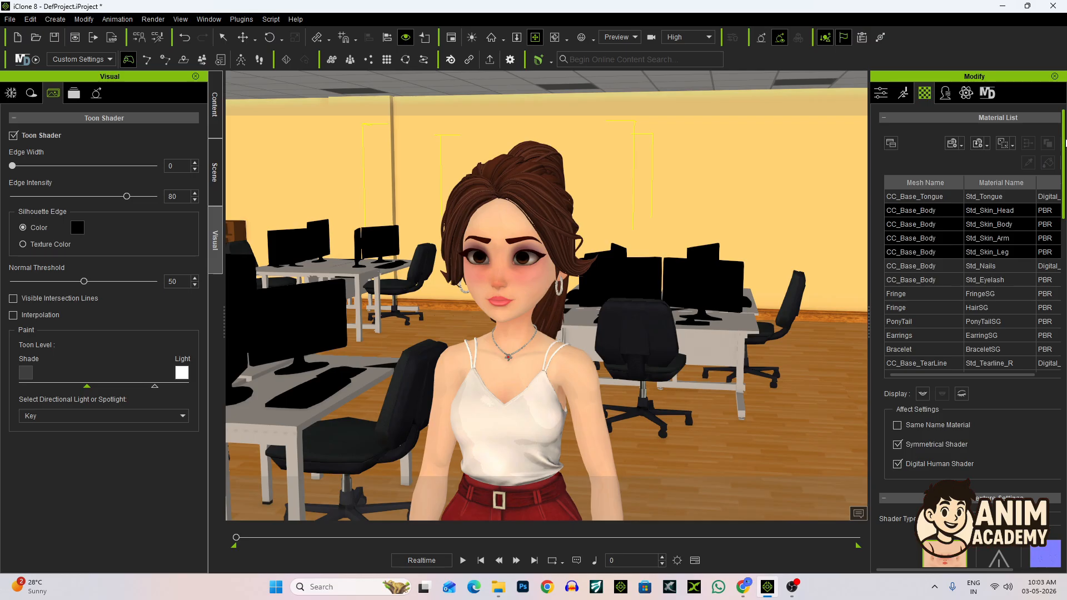
scroll(948, 256, down, 1)
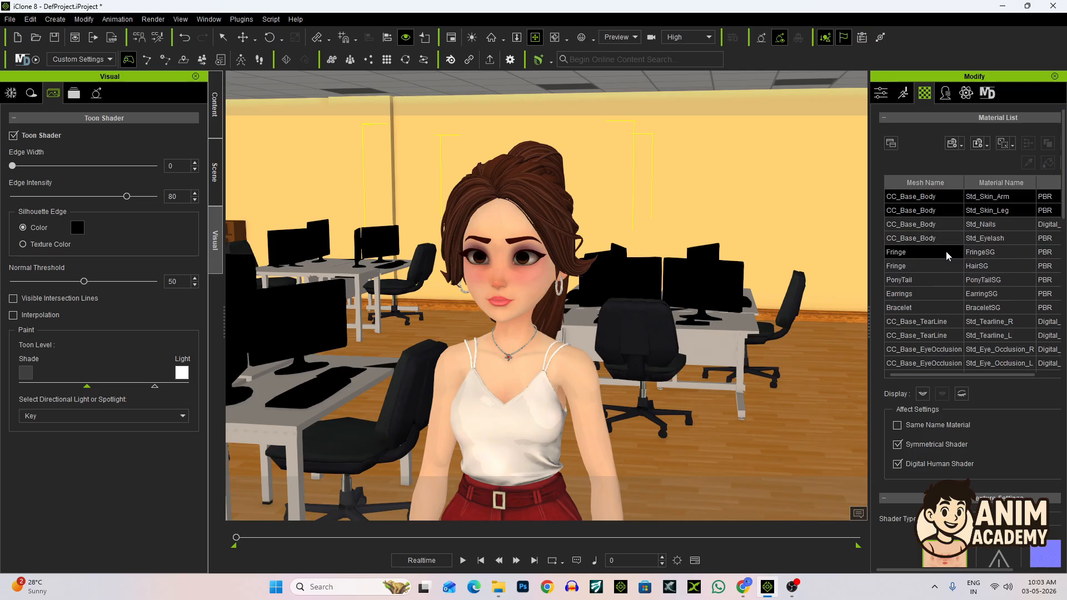
click(941, 238)
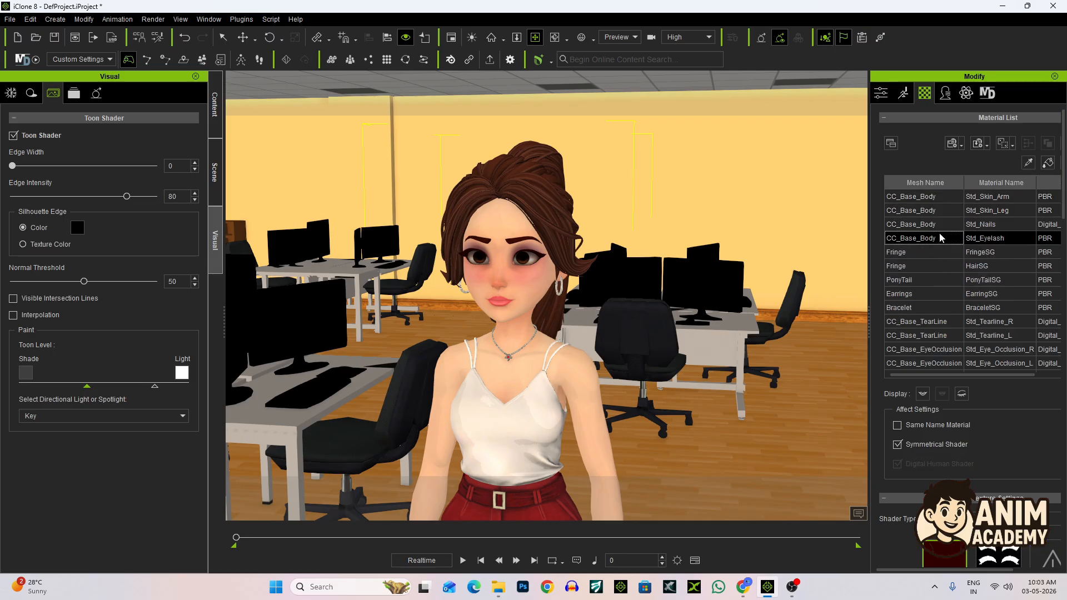
scroll(939, 247, down, 3)
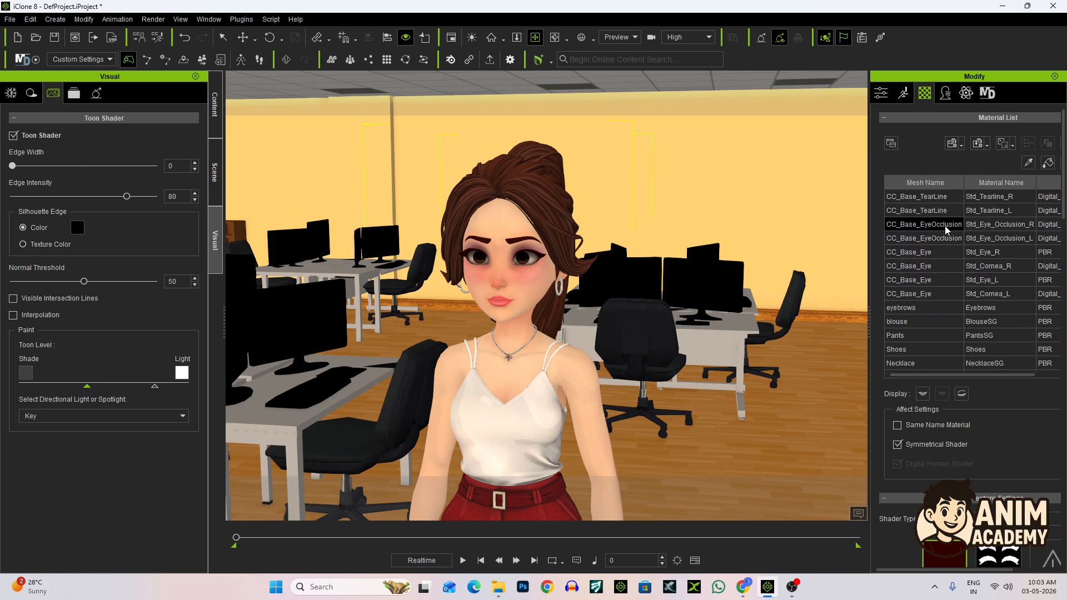
drag(944, 228, 1022, 292)
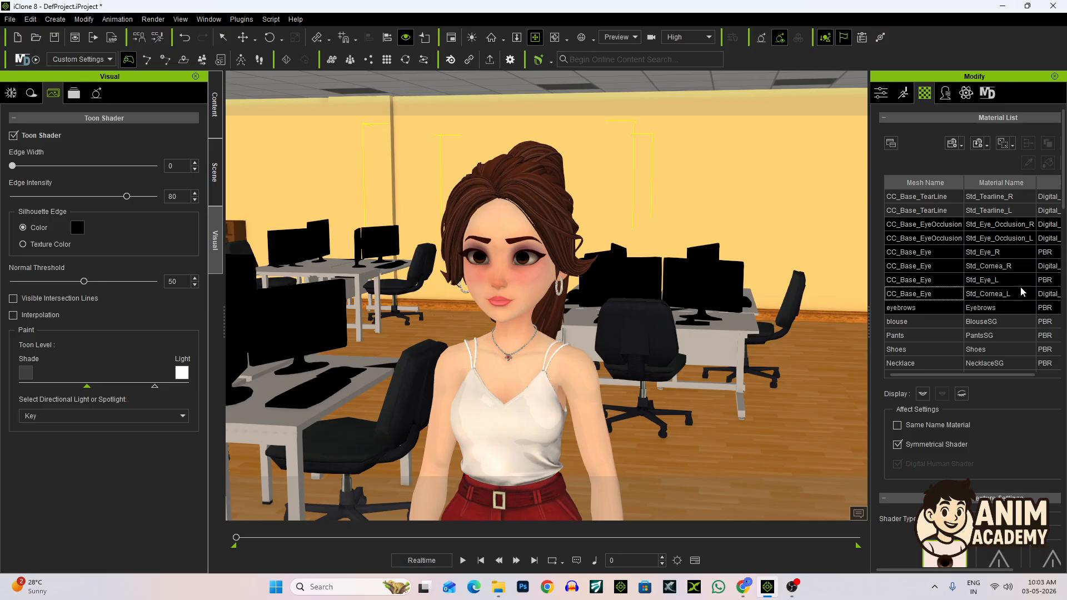
drag(1063, 196, 1056, 260)
click(978, 231)
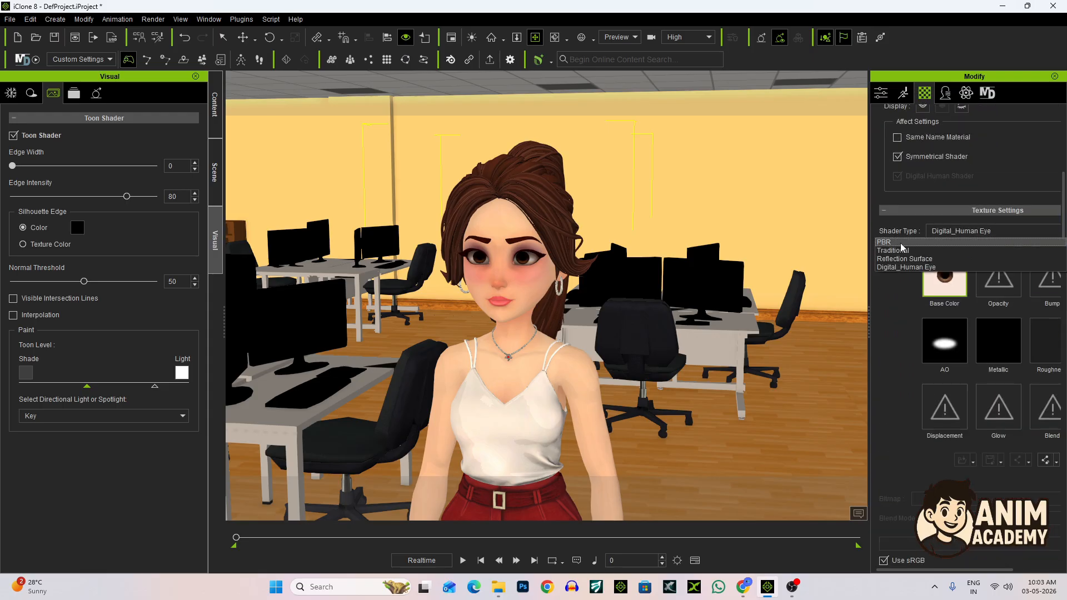
click(901, 243)
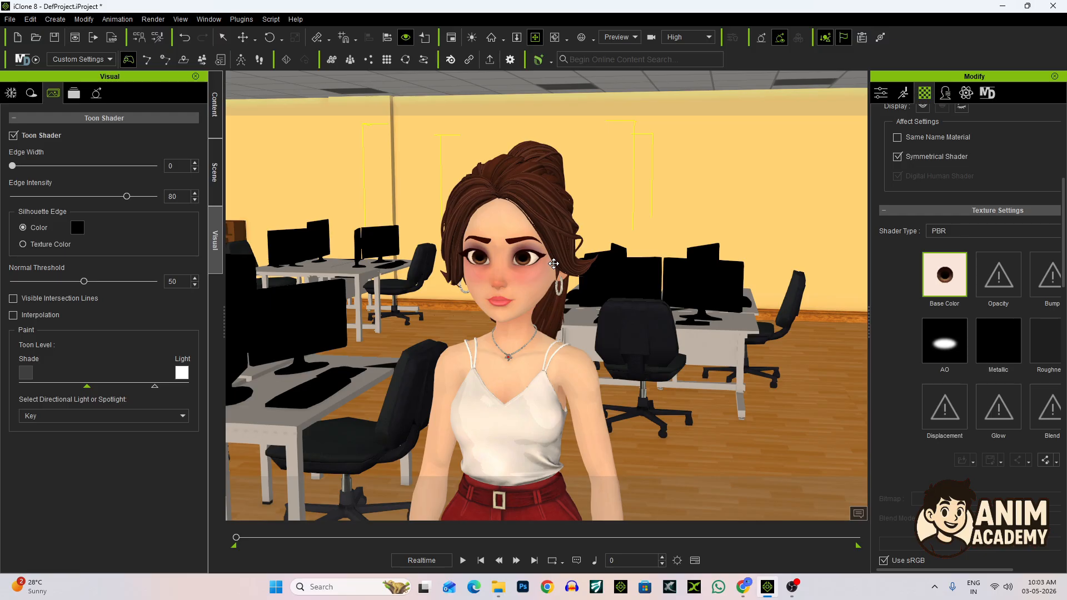
Examine Amber's eyes and face up close from several angles and distances
scroll(554, 264, up, 3)
drag(546, 251, 529, 272)
right_drag(528, 273, 650, 283)
scroll(602, 270, down, 5)
scroll(648, 275, up, 1)
scroll(610, 265, up, 4)
drag(627, 216, 598, 281)
scroll(598, 283, up, 3)
mouse_move(598, 293)
right_down()
mouse_move(542, 292)
mouse_move(579, 286)
right_up()
drag(579, 286, 579, 301)
Go through the character's material settings and list, and select the Std_Eyelash material
scroll(948, 236, down, 4)
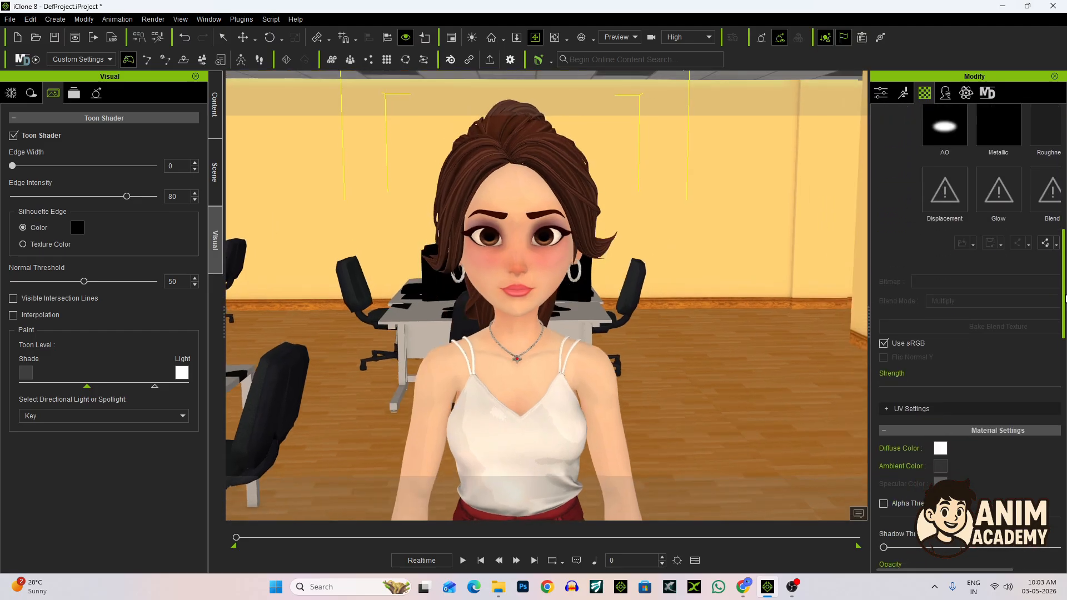
scroll(948, 236, up, 10)
scroll(947, 236, up, 2)
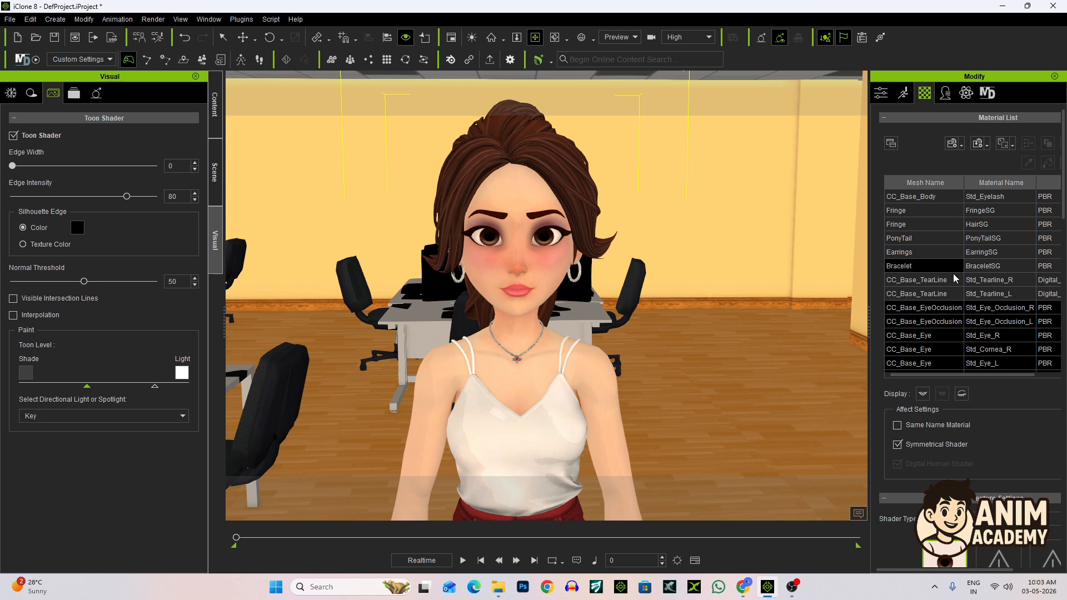
scroll(952, 275, up, 1)
scroll(952, 272, up, 1)
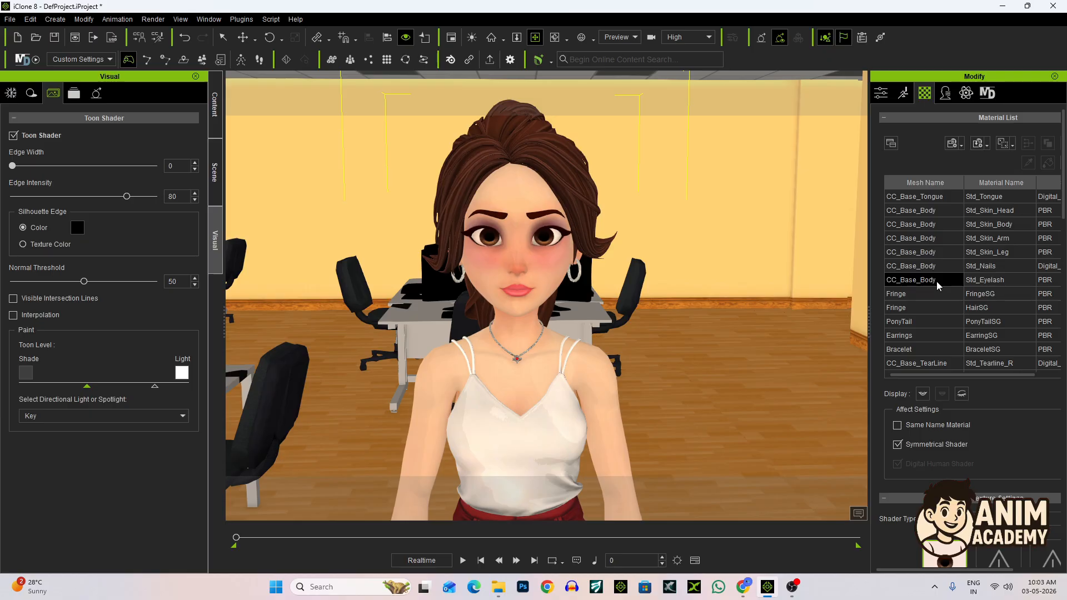
click(936, 282)
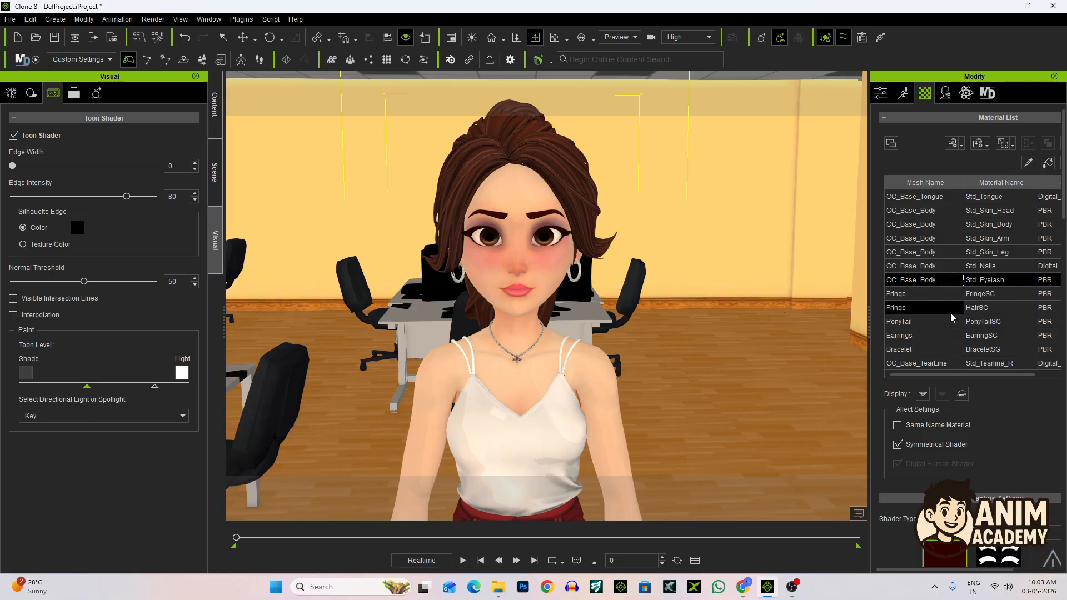
Inspect Amber's whole figure among the office desks from the side and the front
scroll(546, 303, down, 2)
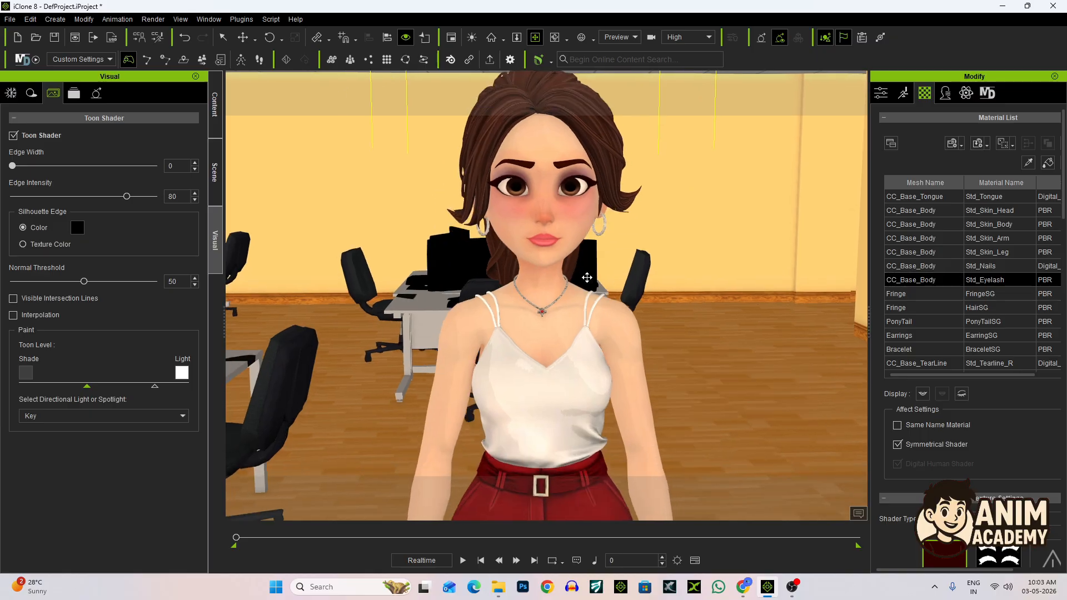
middle_drag(608, 314, 527, 316)
right_drag(526, 316, 417, 313)
scroll(417, 314, down, 3)
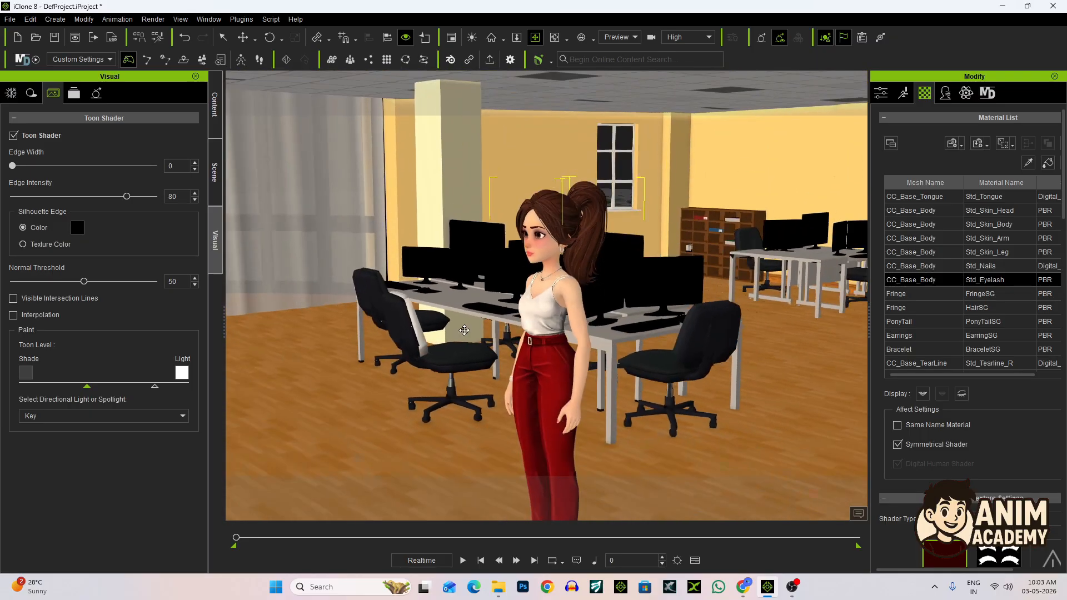
drag(417, 314, 645, 316)
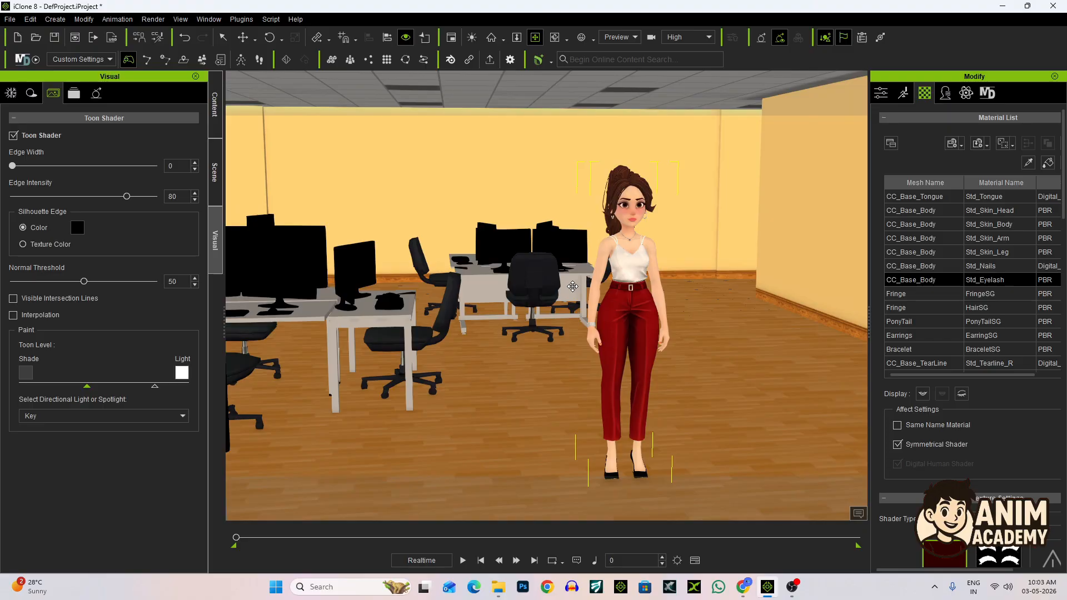
scroll(575, 286, down, 2)
drag(567, 283, 536, 294)
scroll(559, 300, up, 1)
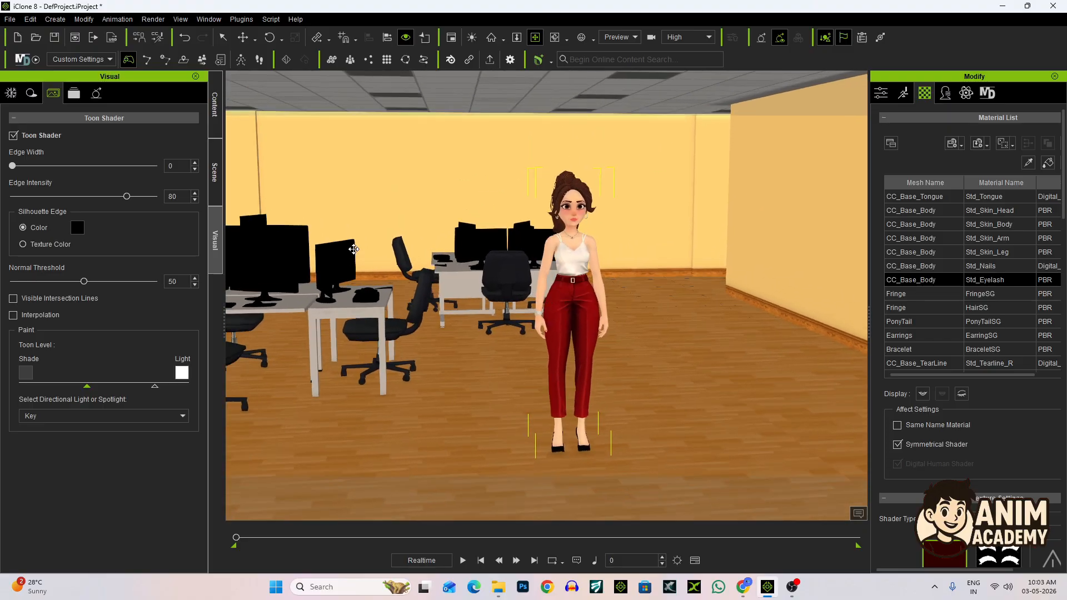
Turn image-based lighting off and back on to compare its effect on the scene
click(11, 93)
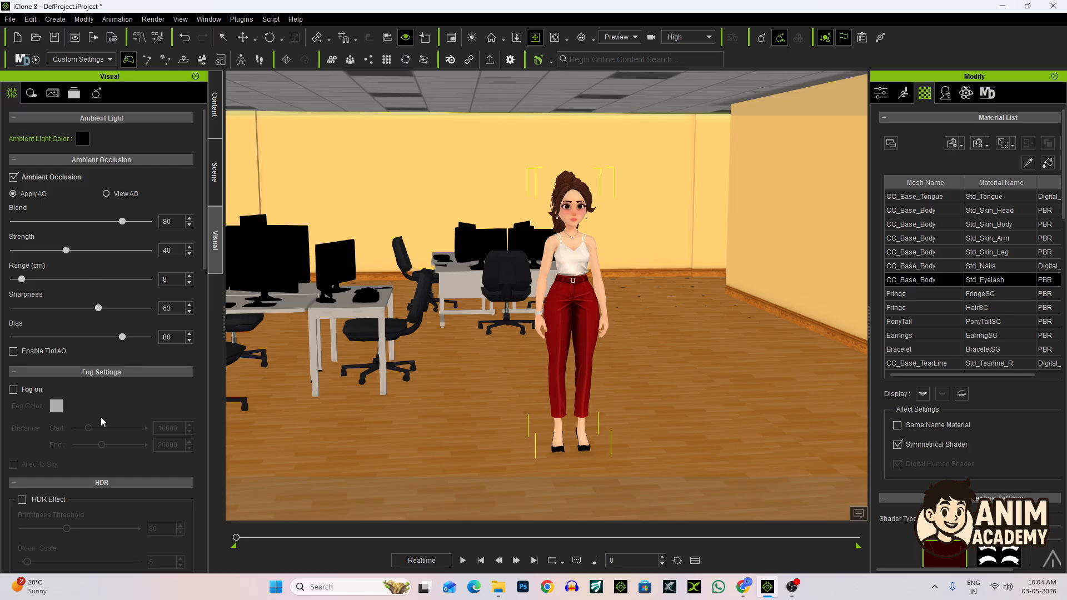
scroll(101, 417, down, 10)
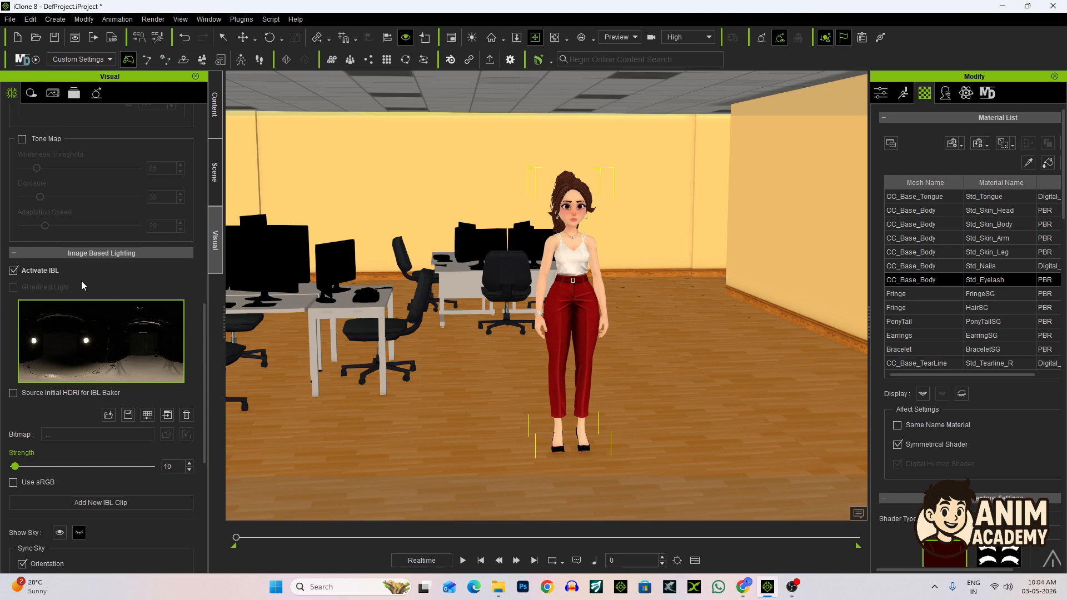
click(13, 270)
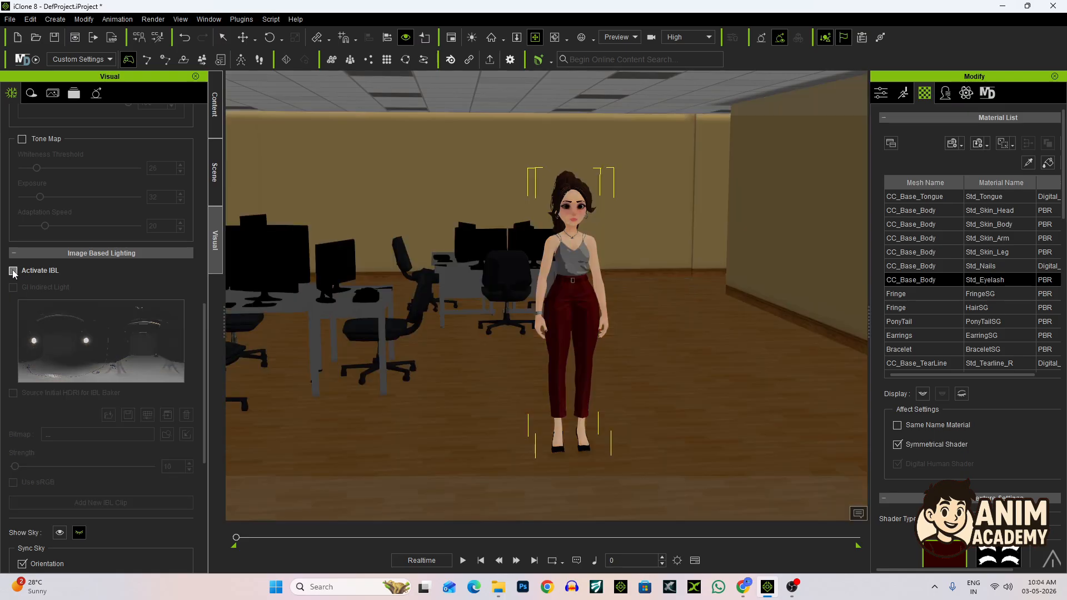
click(13, 271)
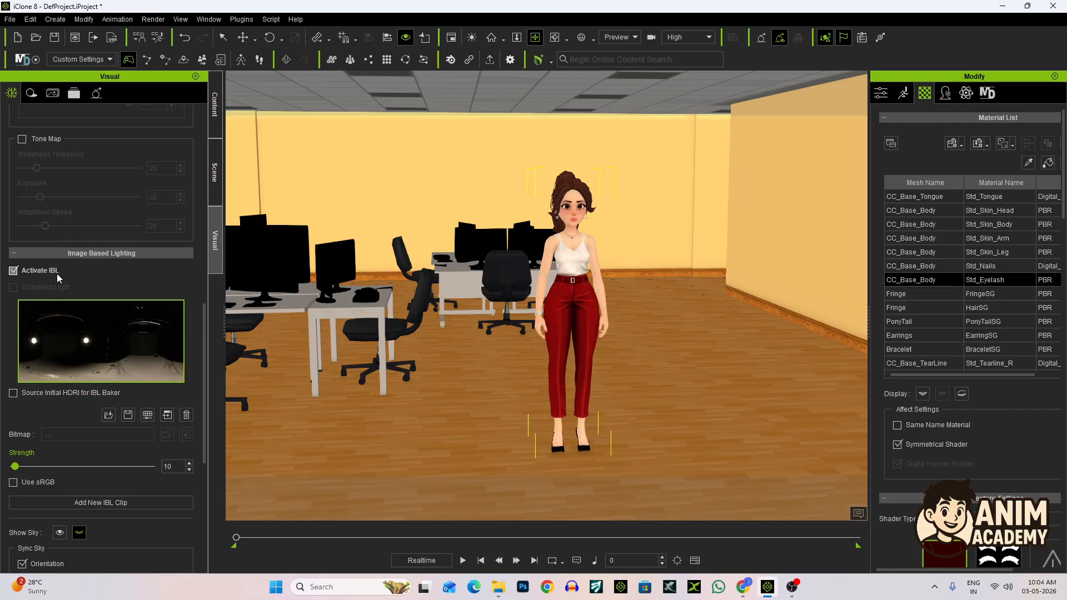
Set the image-based lighting Strength to 15
scroll(27, 421, down, 1)
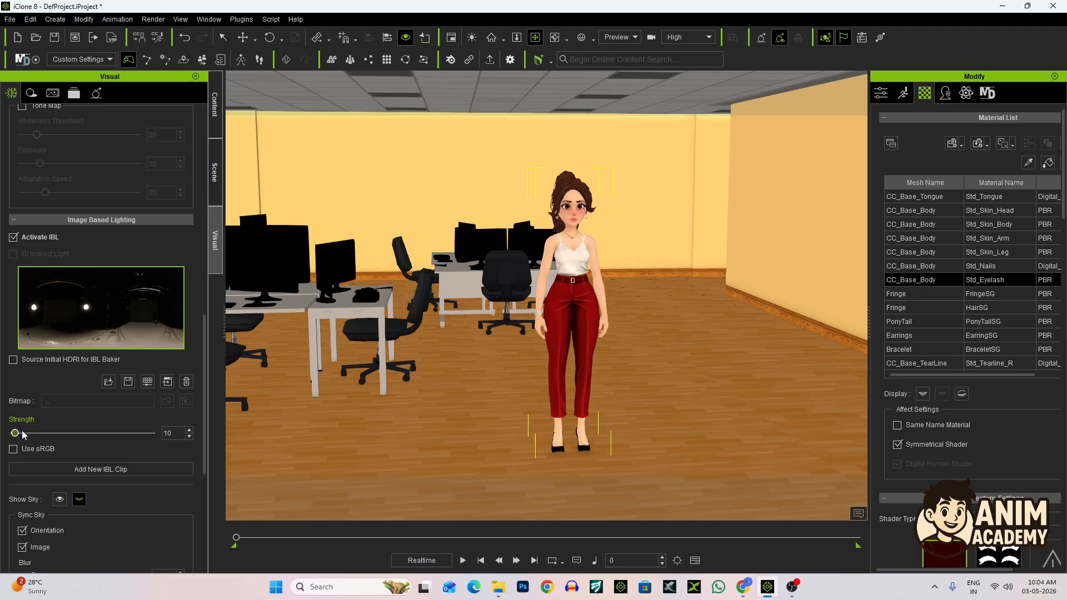
drag(15, 439, 25, 439)
drag(32, 433, 16, 438)
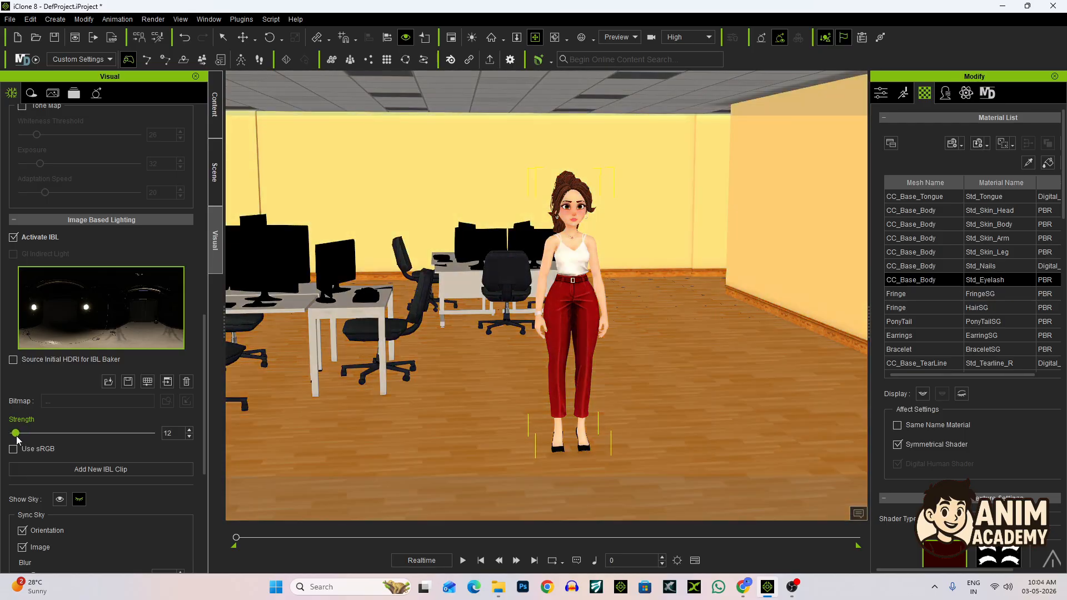
click(189, 430)
click(190, 430)
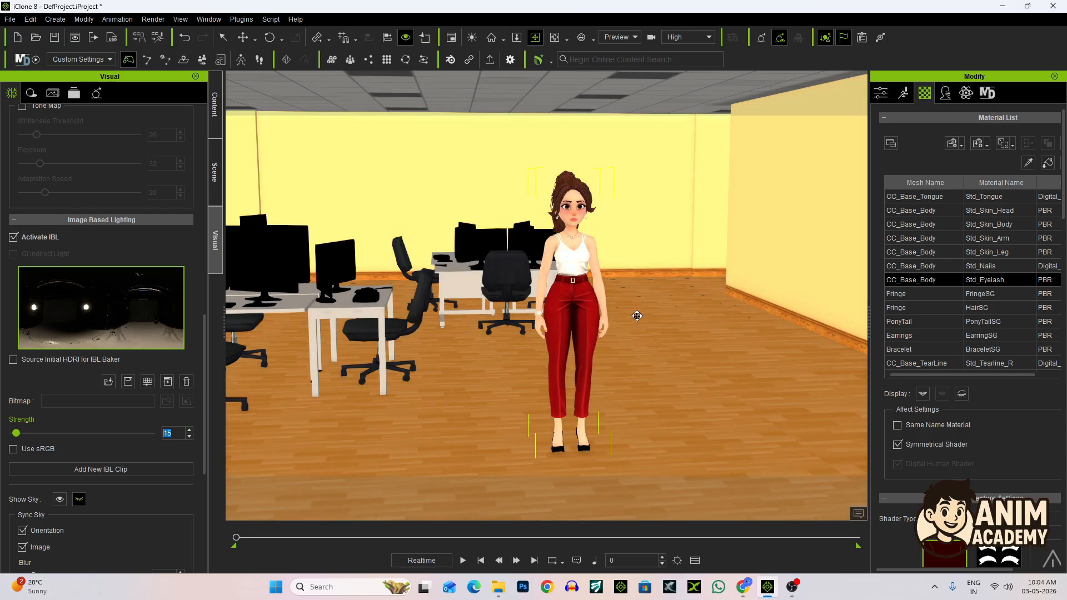
Turn the Use sRGB option for image-based lighting on and back off to compare its effect on the office
right_drag(646, 325, 514, 332)
scroll(515, 328, down, 5)
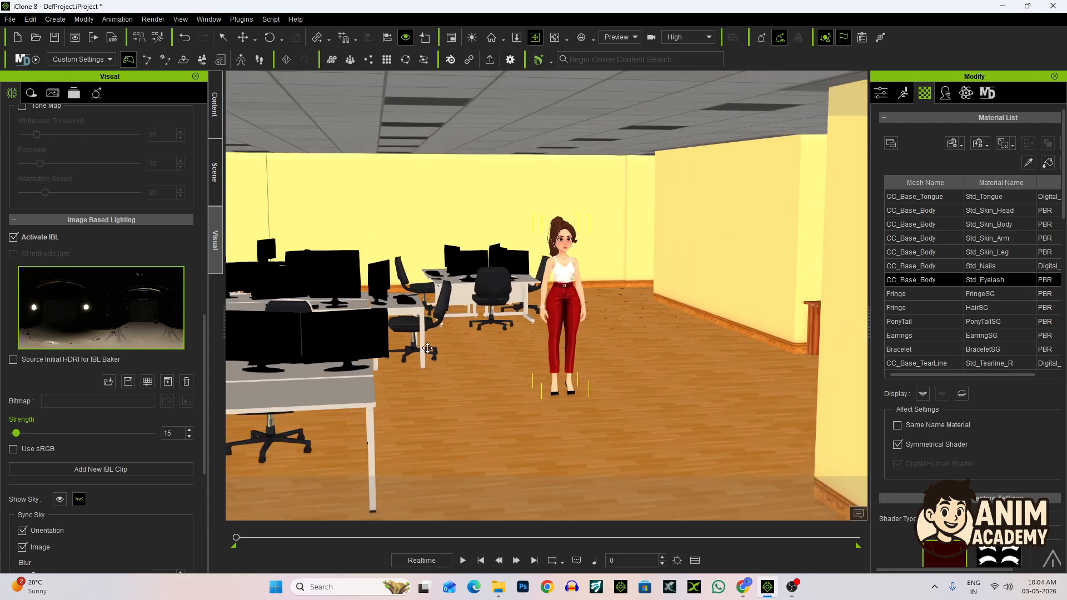
right_drag(389, 328, 255, 377)
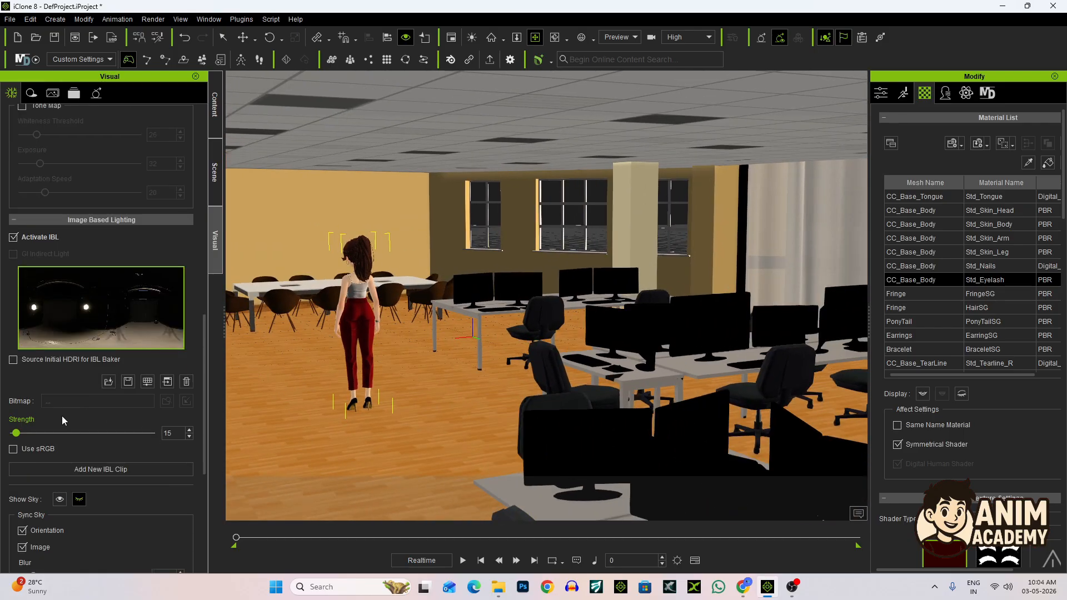
scroll(55, 433, down, 1)
click(13, 416)
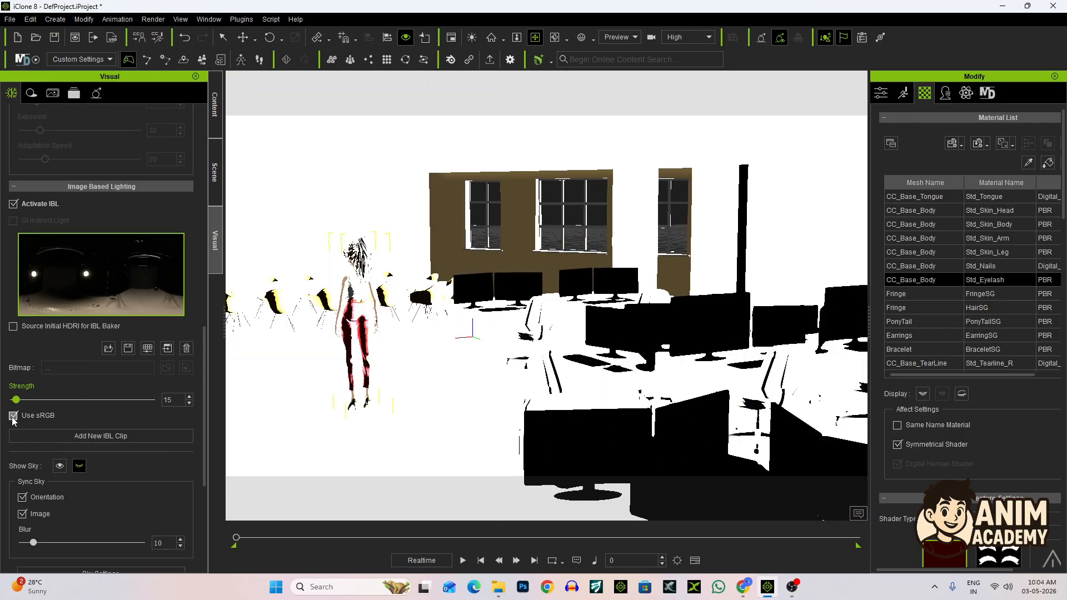
click(13, 415)
Review the remaining image-based lighting and atmosphere settings, and bring up the Toon Shader settings
scroll(86, 417, down, 2)
scroll(94, 451, down, 5)
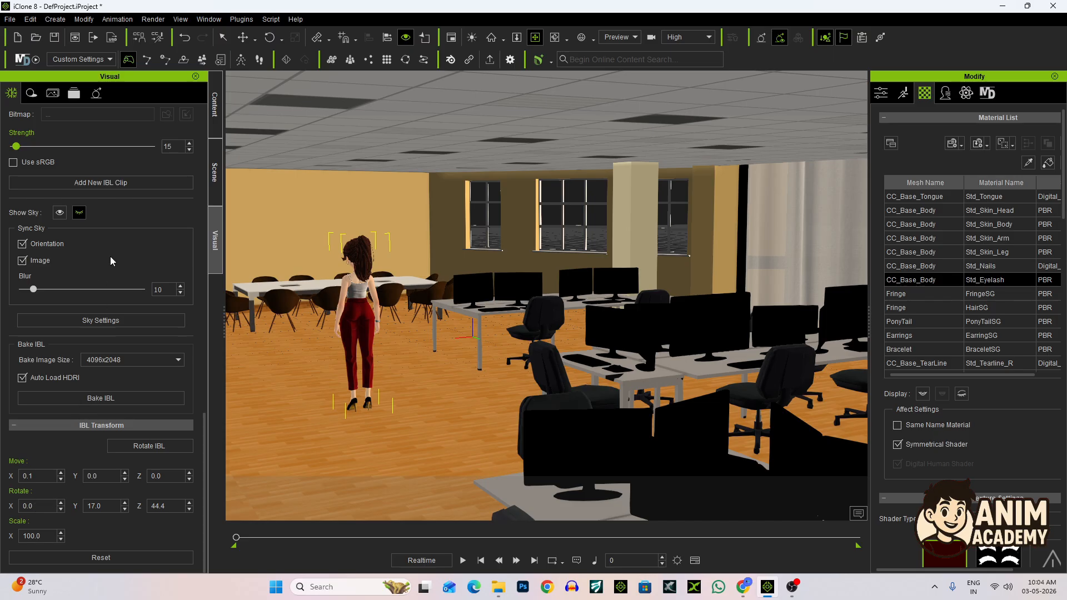
scroll(111, 260, up, 10)
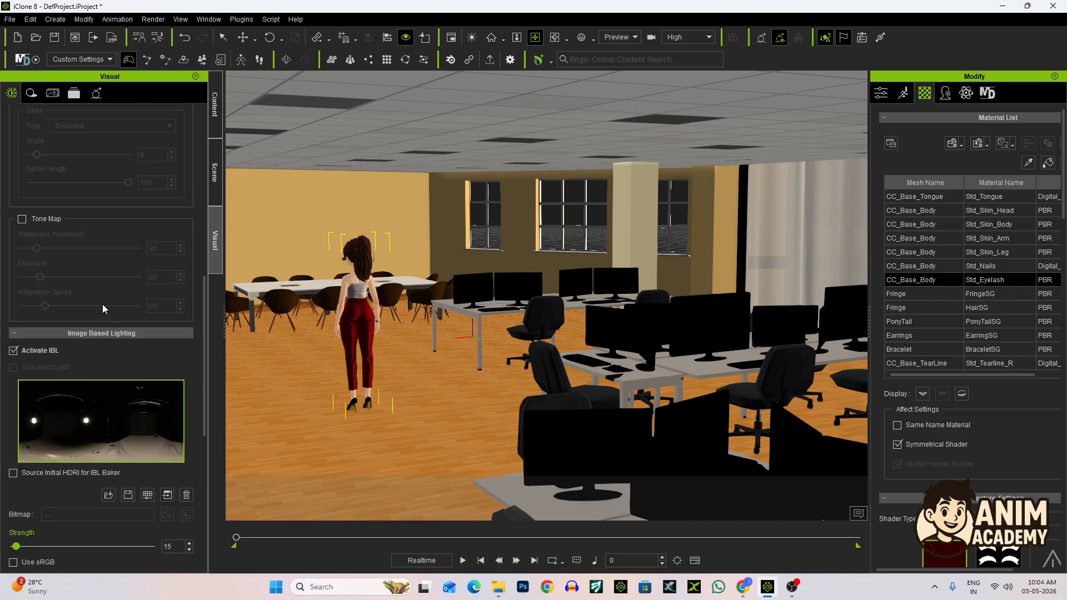
scroll(103, 303, up, 10)
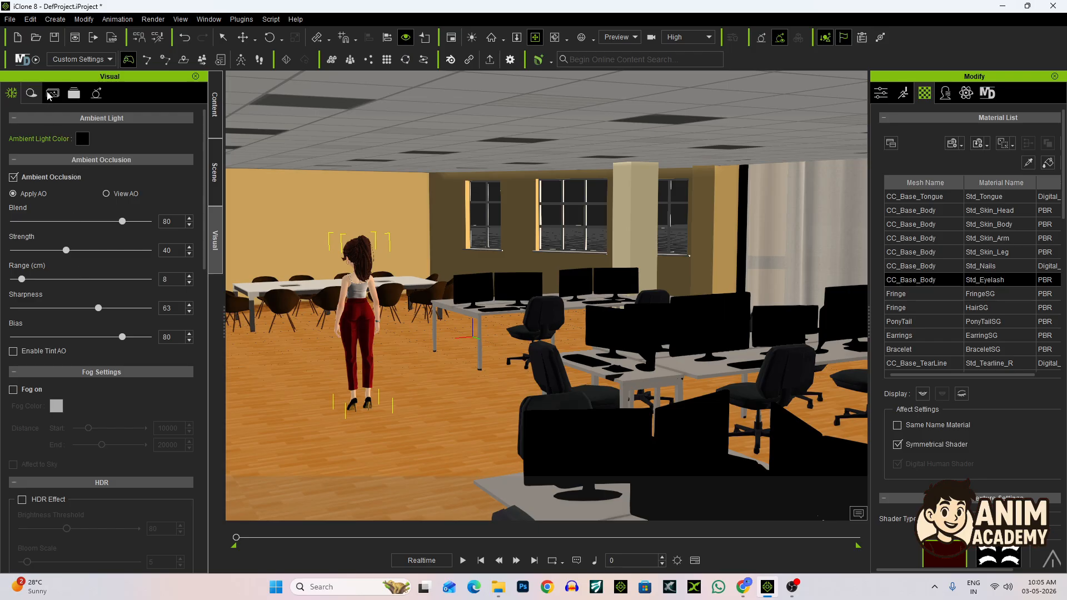
click(76, 94)
click(53, 93)
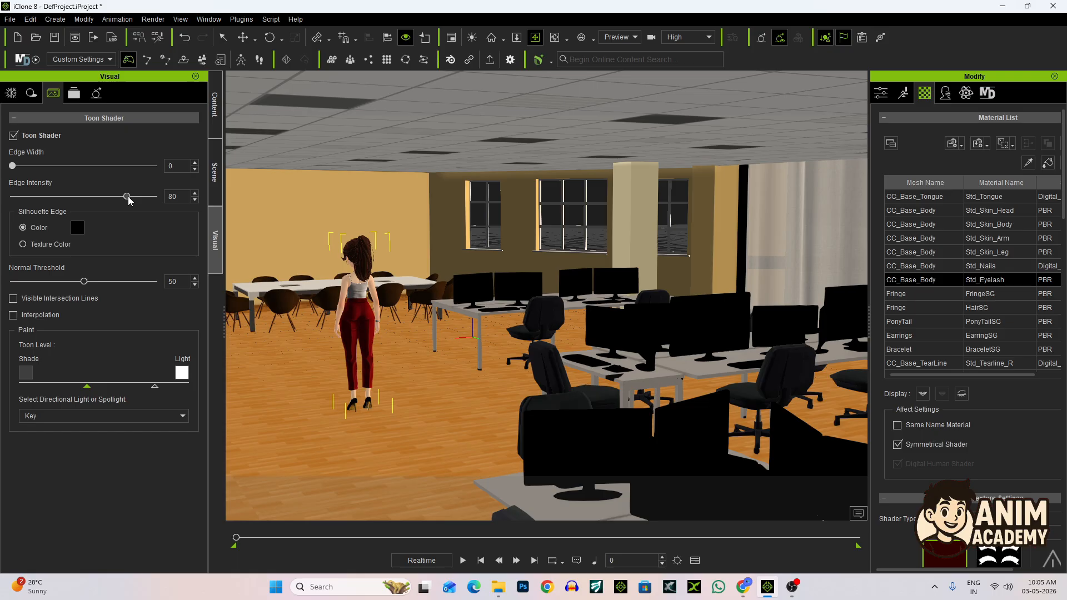
mouse_move(128, 200)
mouse_down()
mouse_move(143, 199)
mouse_move(81, 202)
mouse_move(128, 199)
mouse_up()
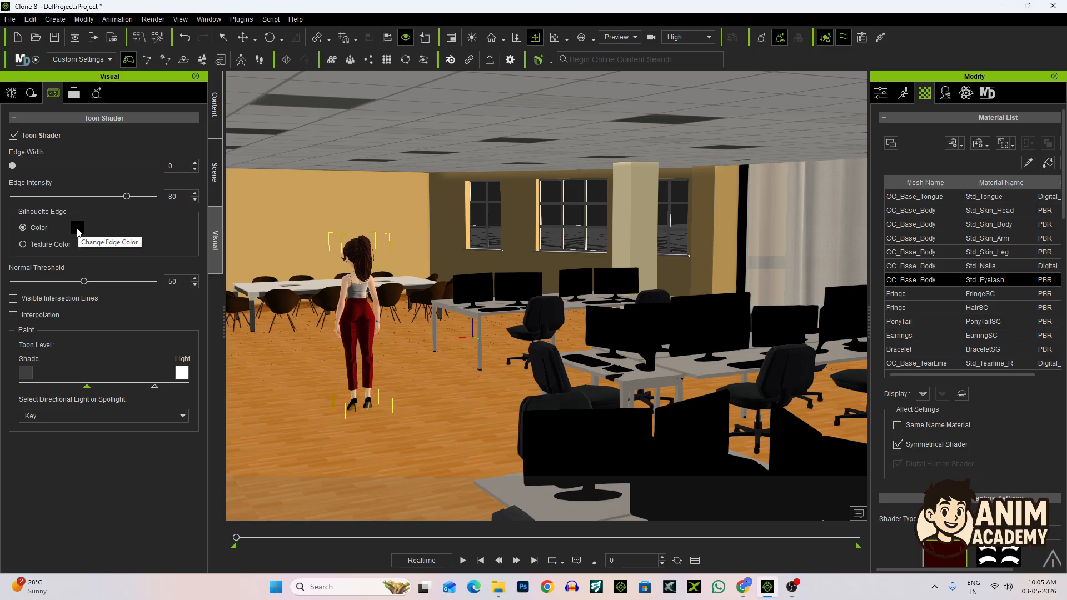
Try white (#ffffff) as the Toon Shader's silhouette edge color
click(77, 229)
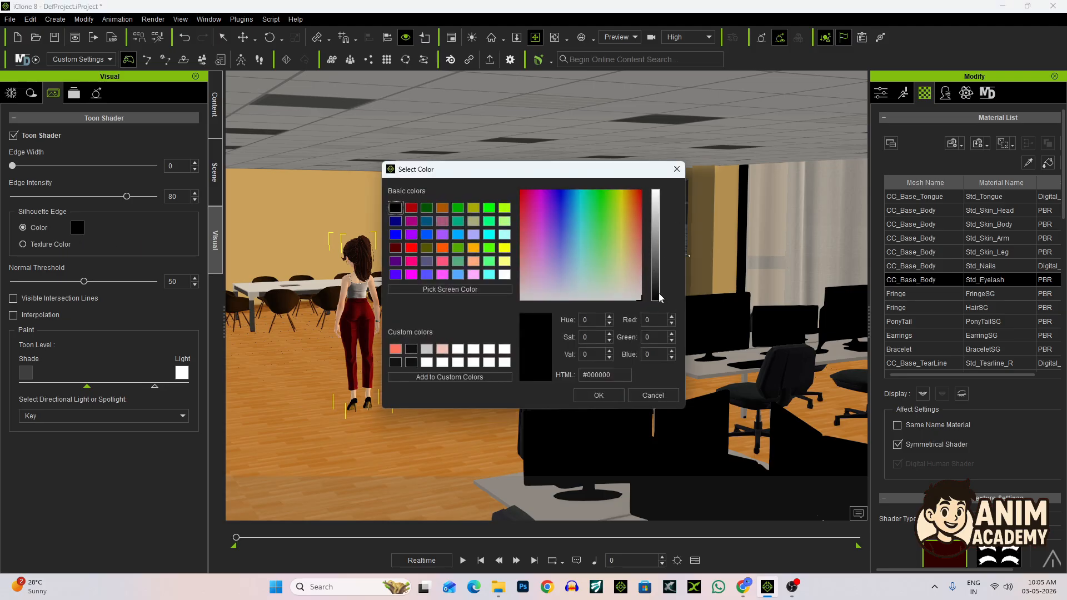
drag(662, 303, 678, 189)
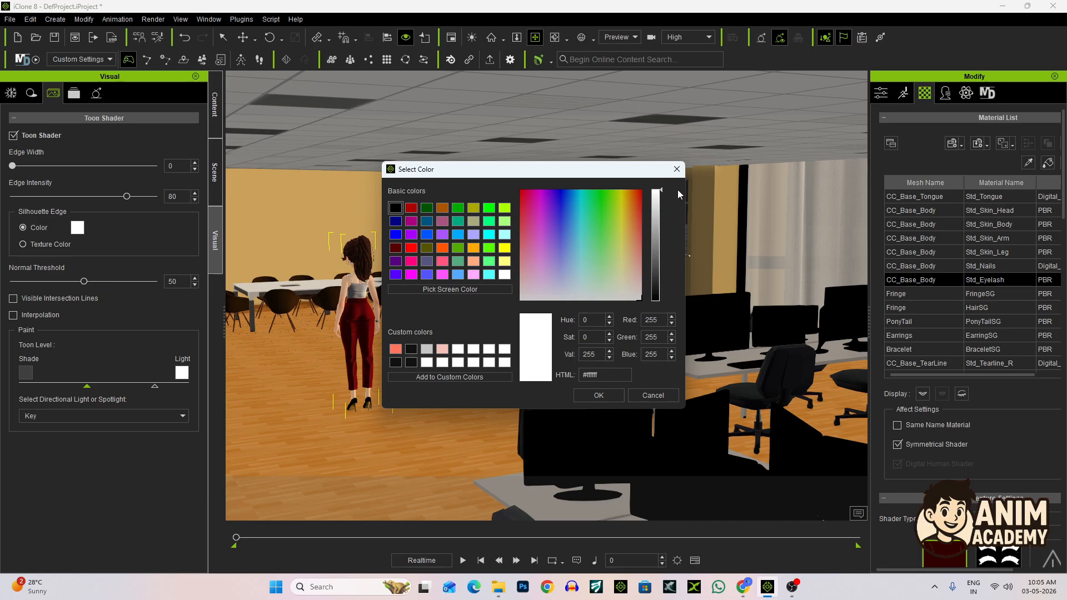
click(605, 399)
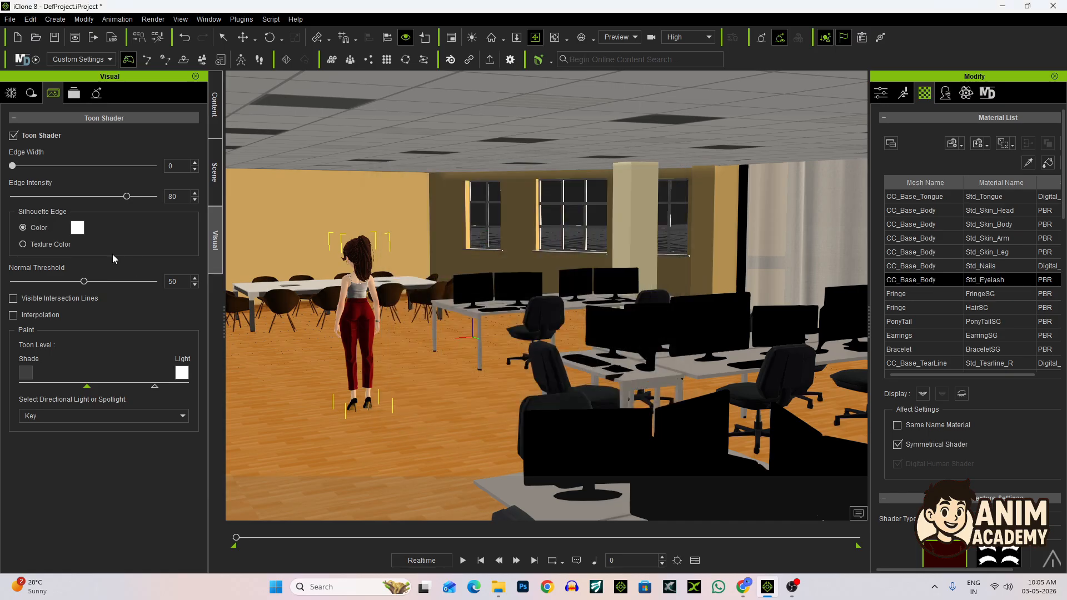
Set the Toon Shader's silhouette edge color to the near-black custom color #101010
click(80, 231)
click(411, 350)
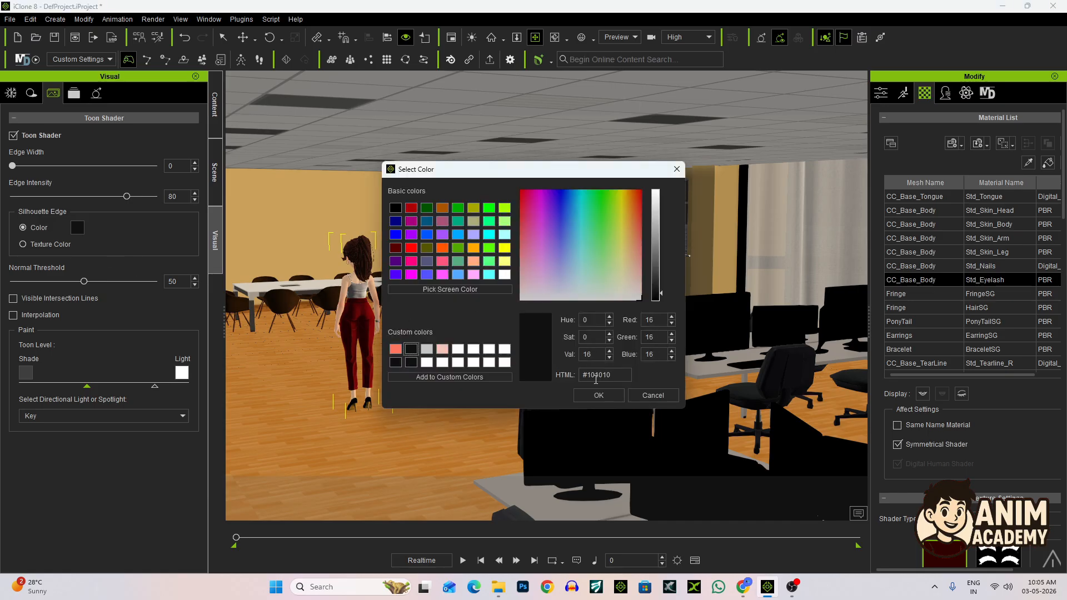
click(598, 395)
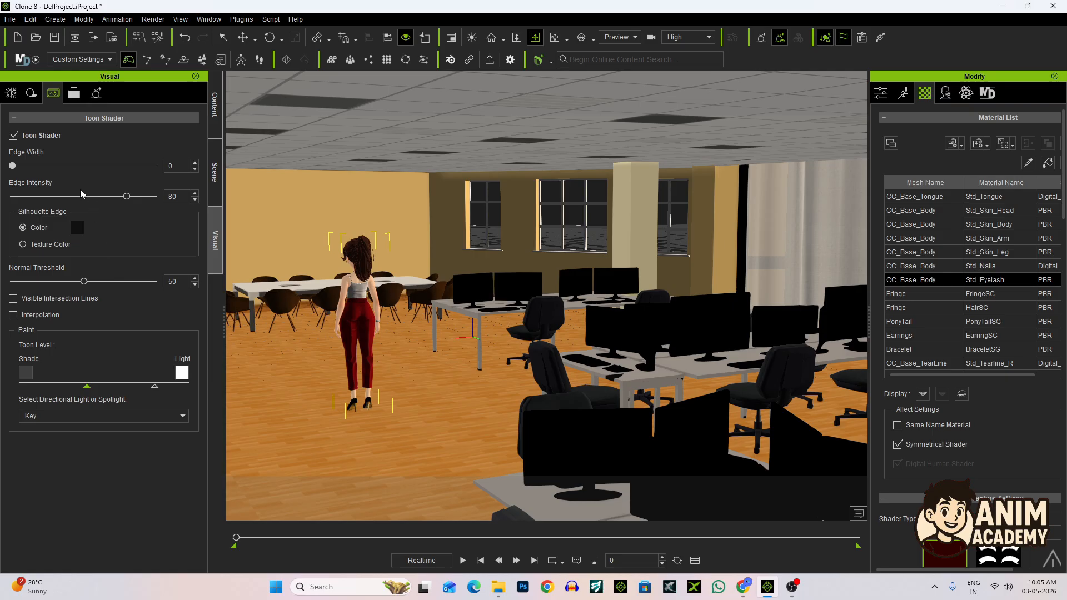
Brighten the scene by setting the Ambient Light Color to the grey #5e5e5e
click(20, 97)
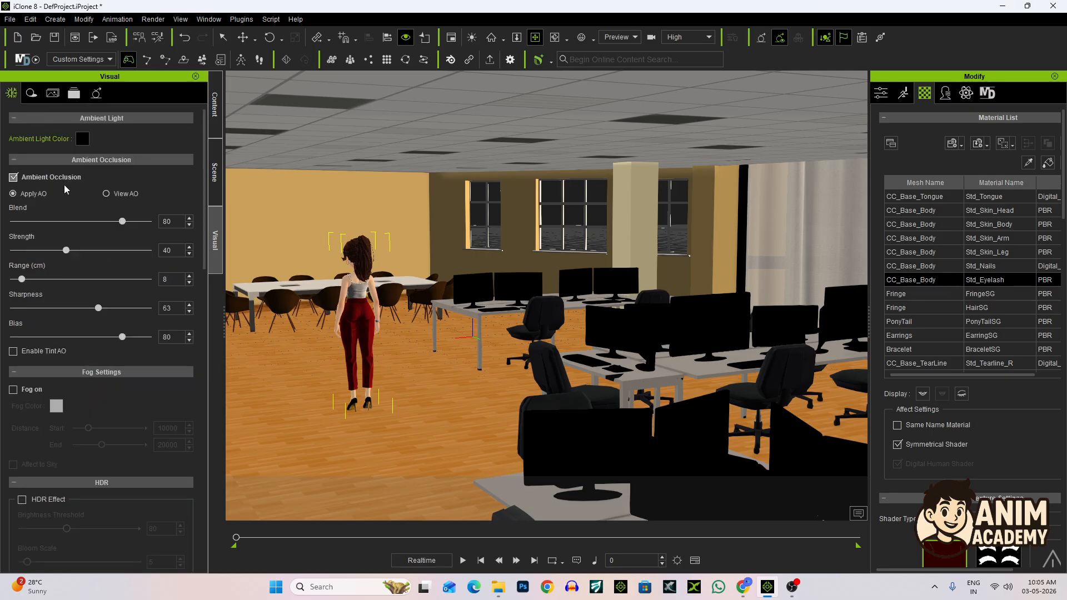
click(80, 141)
drag(643, 174, 354, 204)
mouse_move(373, 332)
mouse_down()
mouse_move(373, 253)
mouse_move(372, 311)
mouse_up()
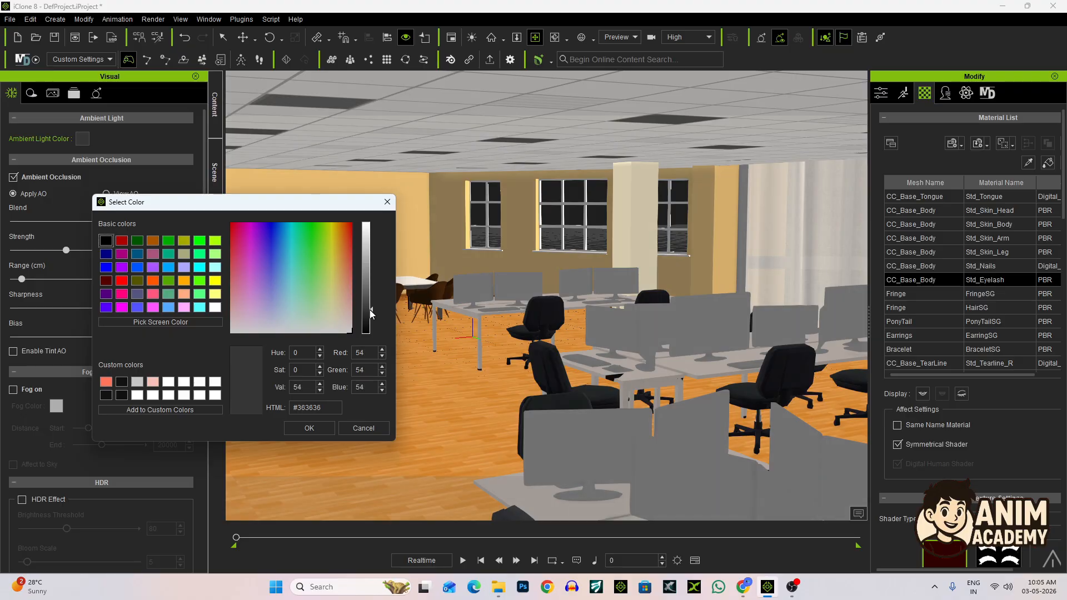
drag(372, 309, 372, 301)
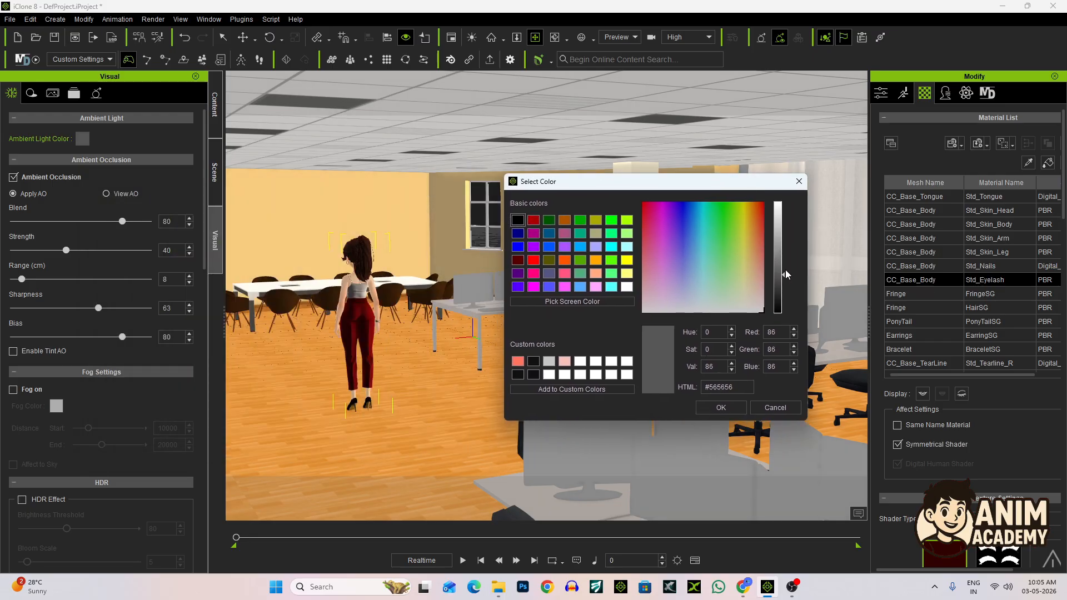
drag(786, 274, 786, 271)
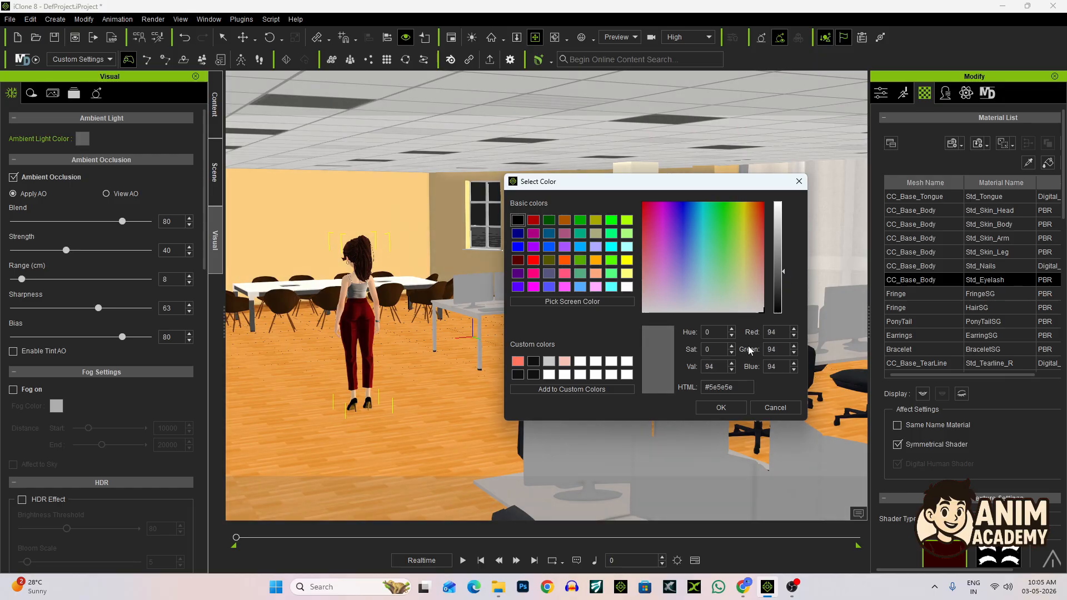
click(712, 407)
Select the office computers and load the Computer_low_Desktop_BaseColor.png texture as the Desktop material's Base Color
drag(492, 249, 548, 261)
right_drag(539, 259, 736, 305)
right_drag(645, 293, 532, 299)
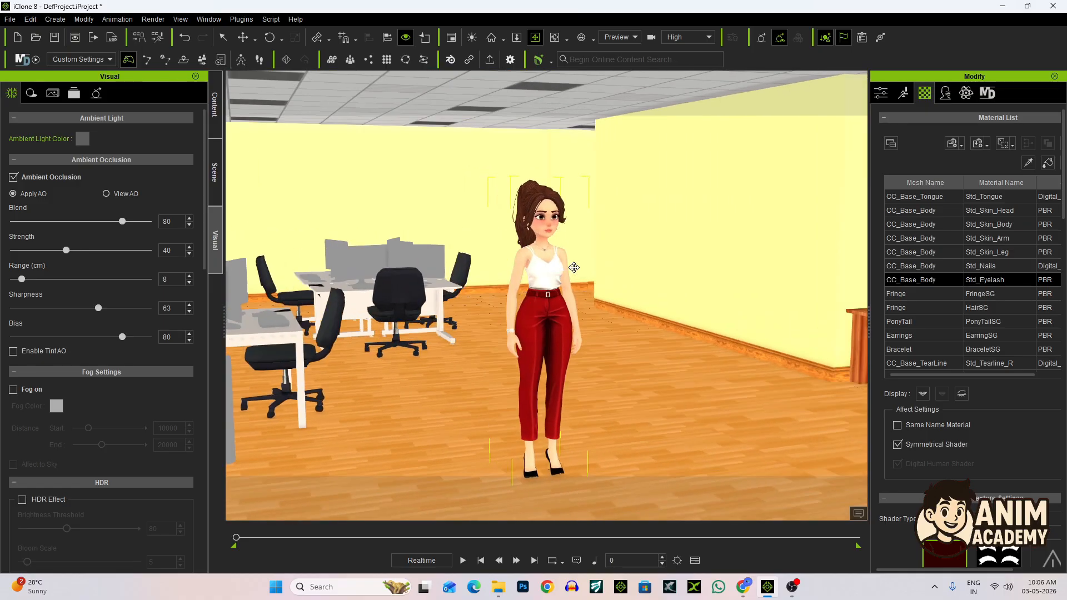
right_drag(572, 268, 522, 278)
click(223, 37)
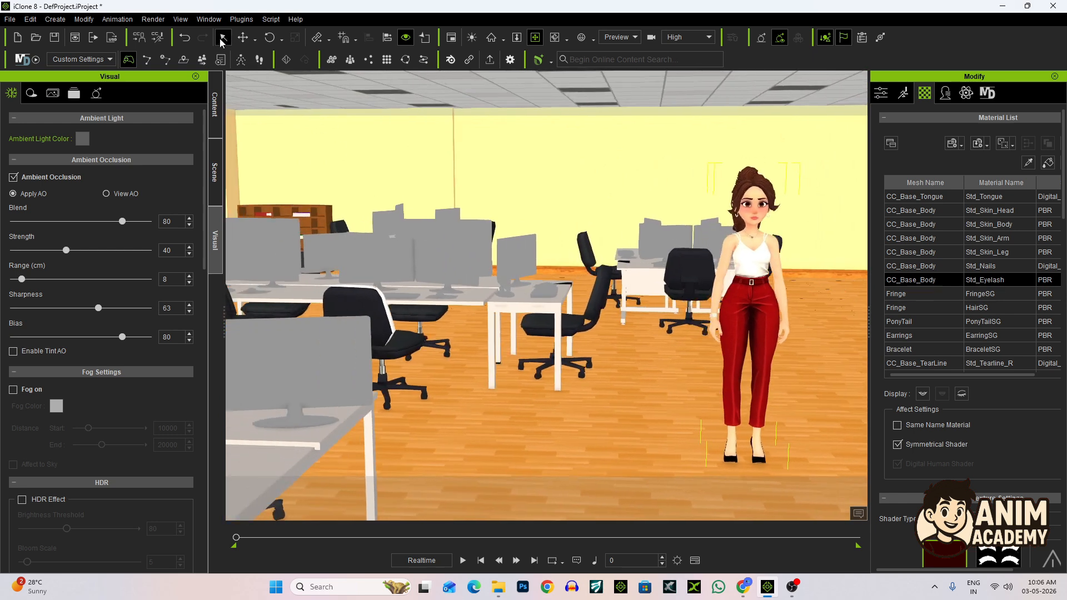
click(451, 249)
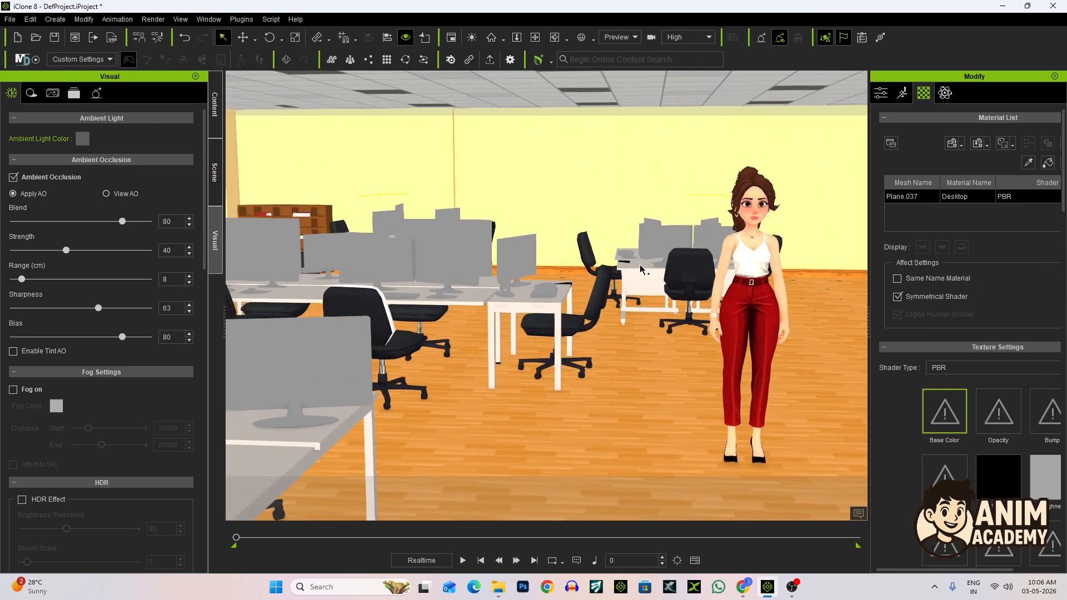
double_click(953, 407)
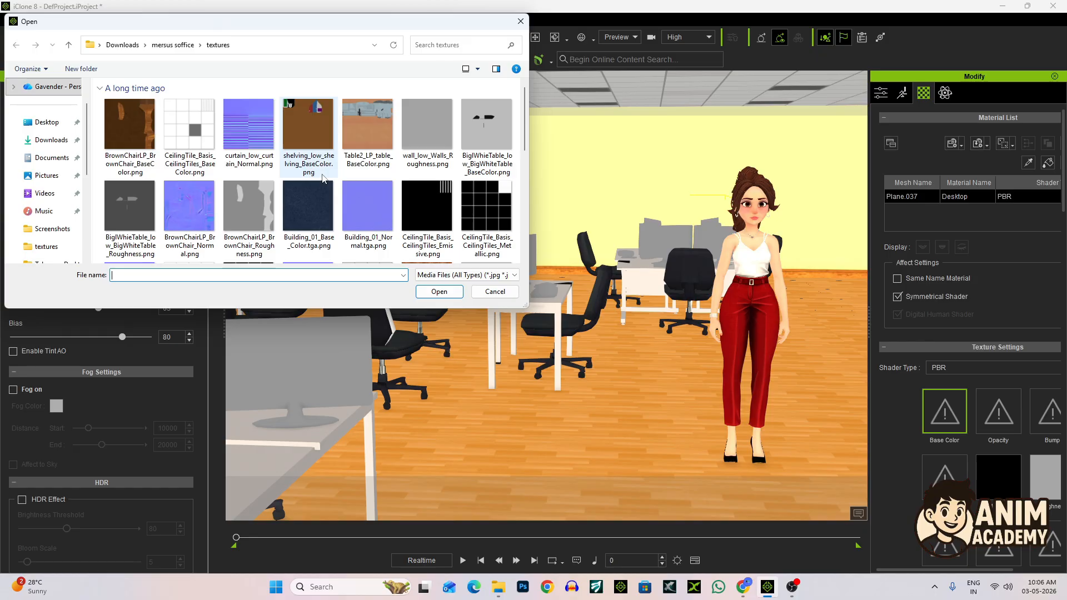
scroll(323, 176, down, 3)
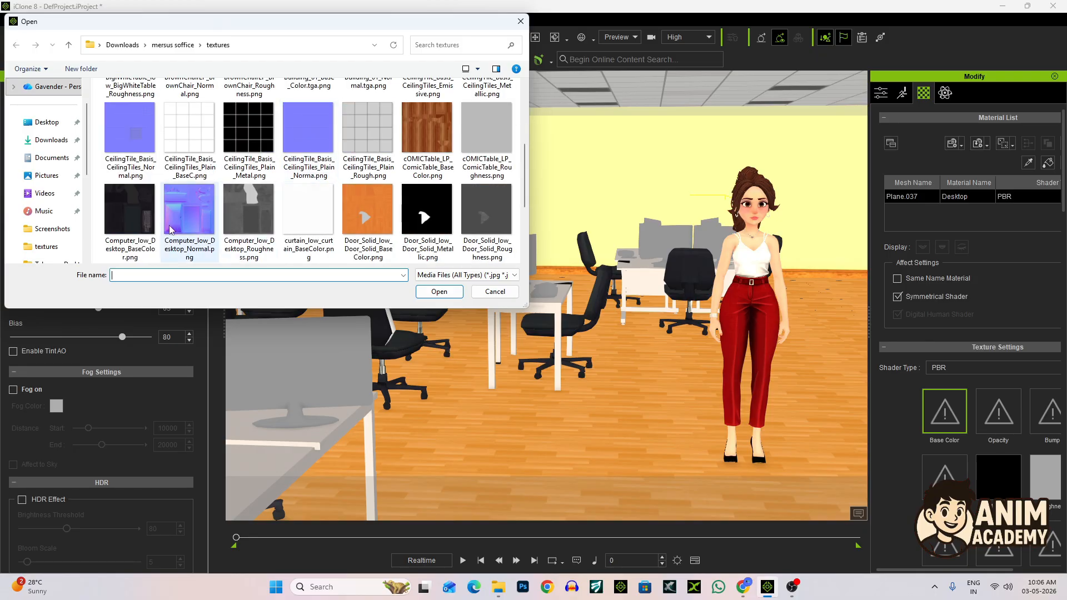
click(140, 225)
click(439, 292)
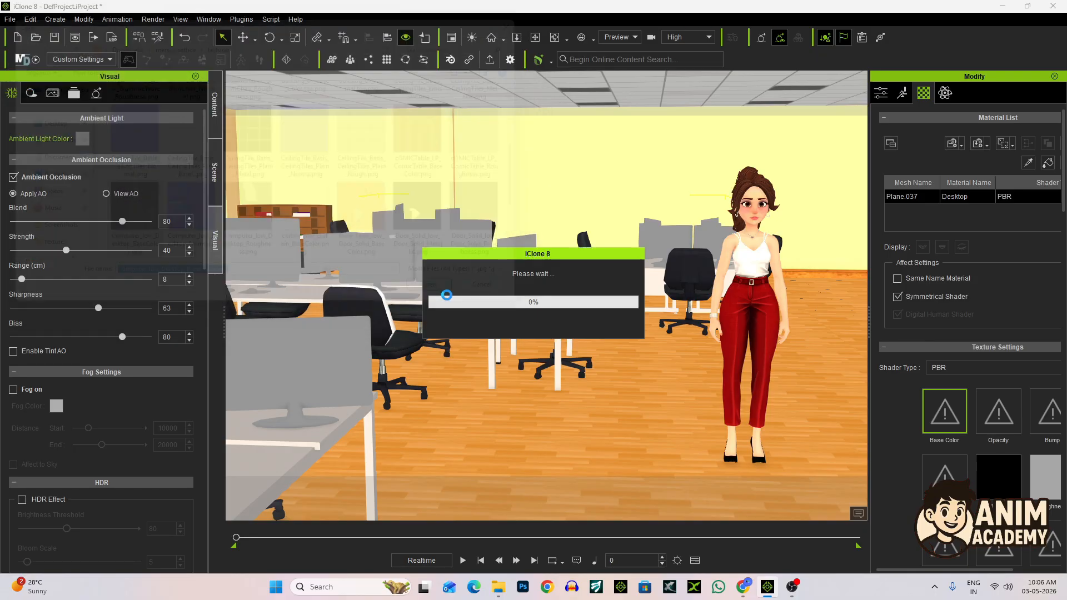
Check the office's brightness around Amber and set the Ambient Light Color to the grey #545454
click(517, 39)
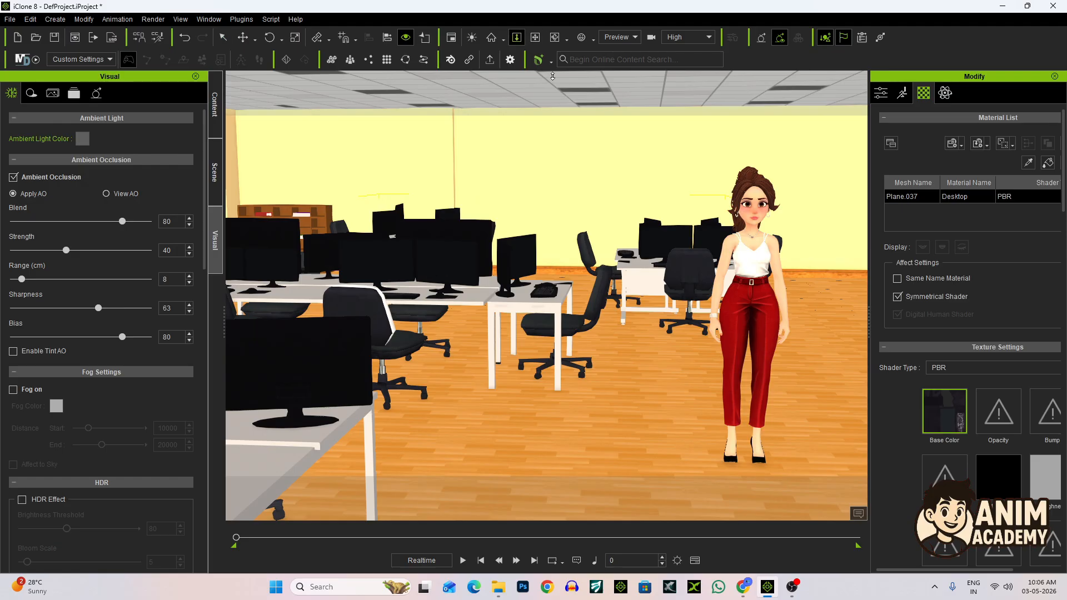
click(534, 38)
drag(648, 209, 543, 287)
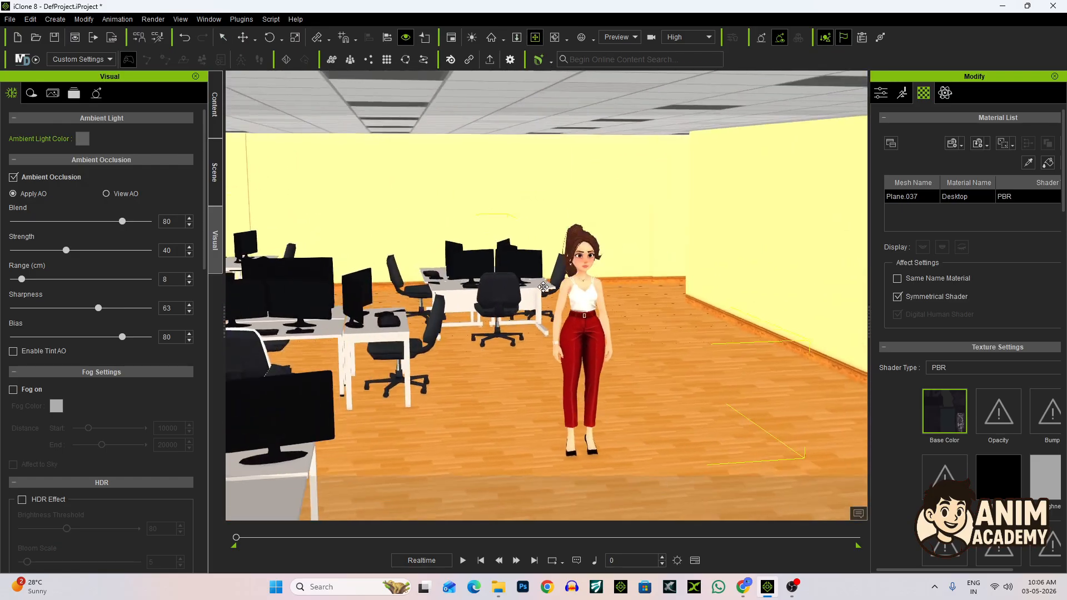
right_drag(543, 287, 525, 268)
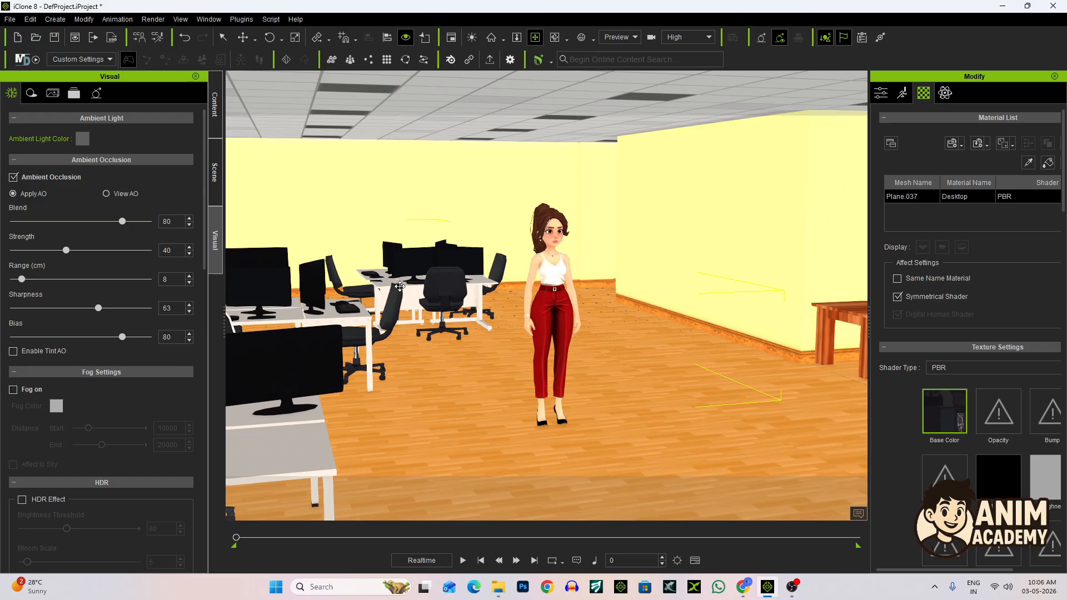
drag(557, 233, 574, 214)
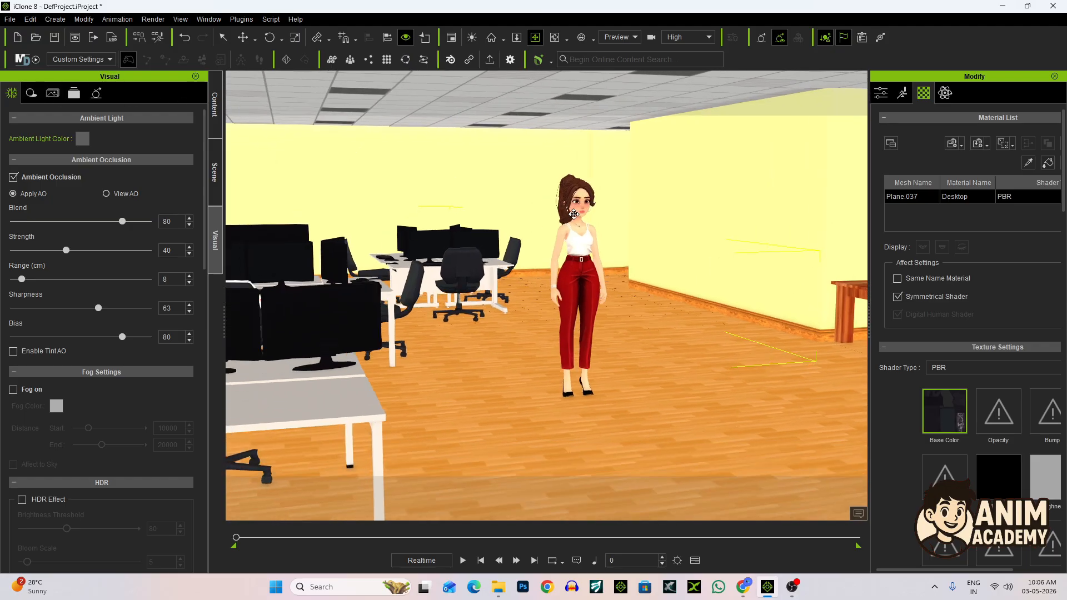
right_drag(574, 214, 568, 217)
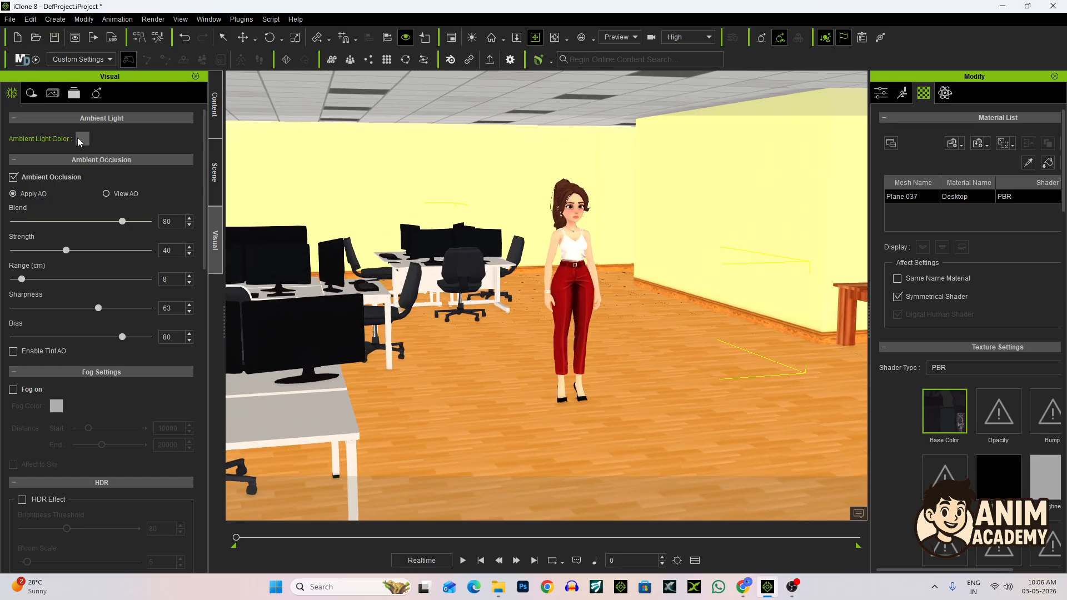
click(83, 139)
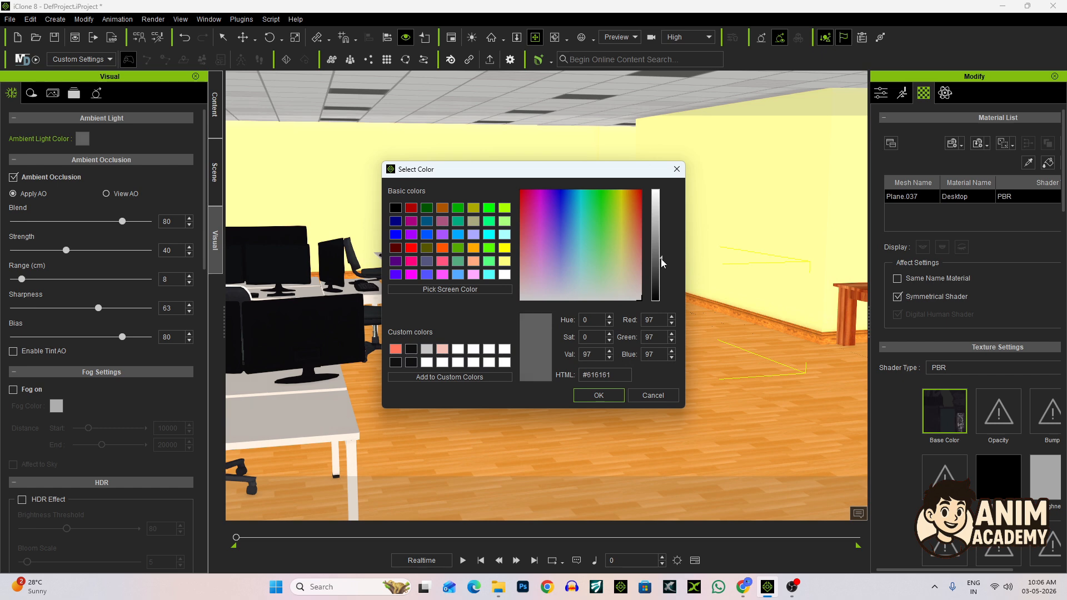
drag(661, 258, 661, 260)
click(599, 396)
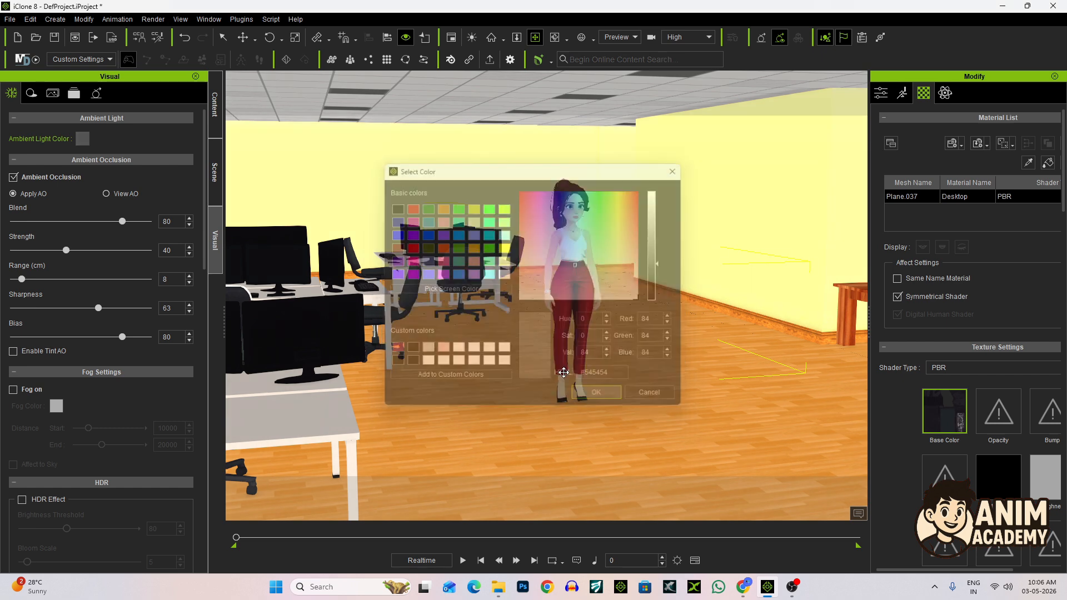
Select Amber and examine her shading and the office lighting from the front and both sides
click(572, 217)
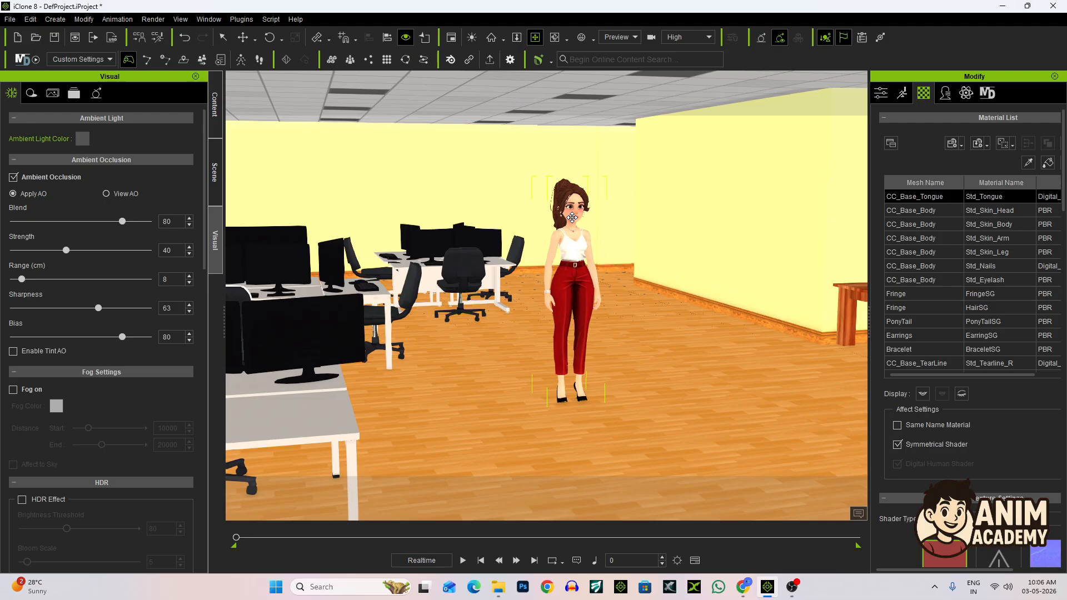
key(j)
drag(612, 341, 606, 260)
scroll(612, 289, down, 6)
drag(639, 341, 642, 292)
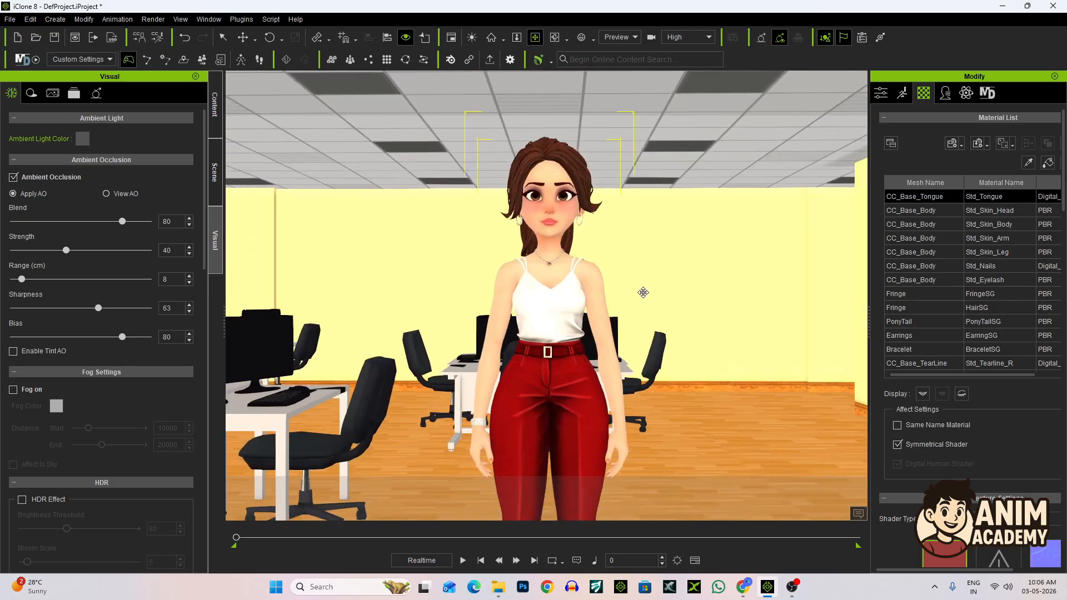
right_drag(643, 293, 578, 297)
scroll(578, 297, down, 4)
drag(572, 367, 592, 298)
right_drag(592, 298, 565, 299)
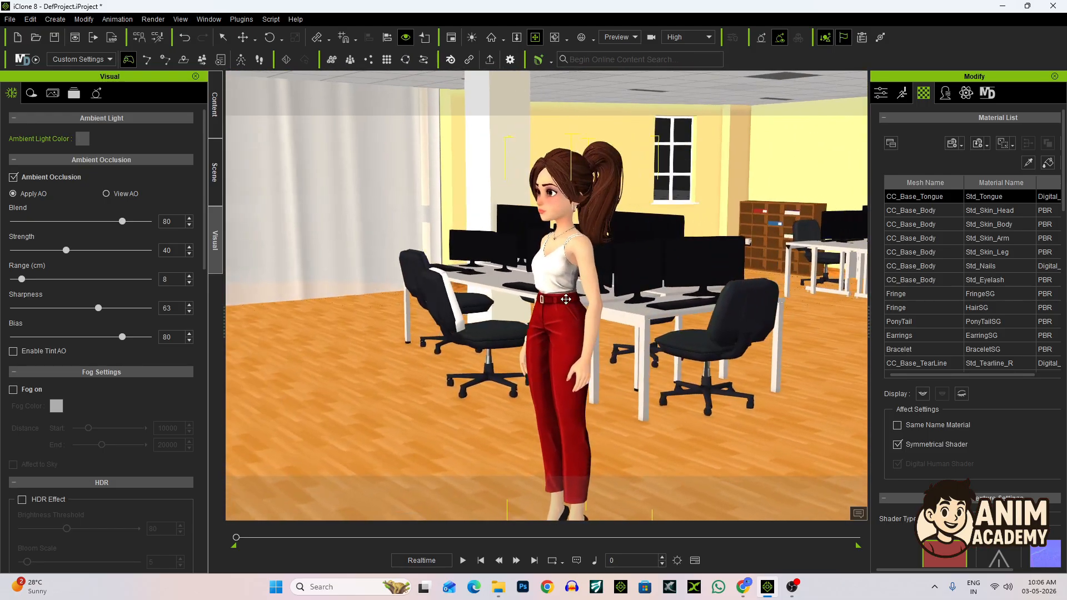
scroll(566, 299, down, 1)
drag(586, 310, 581, 275)
scroll(639, 269, down, 1)
scroll(632, 269, up, 1)
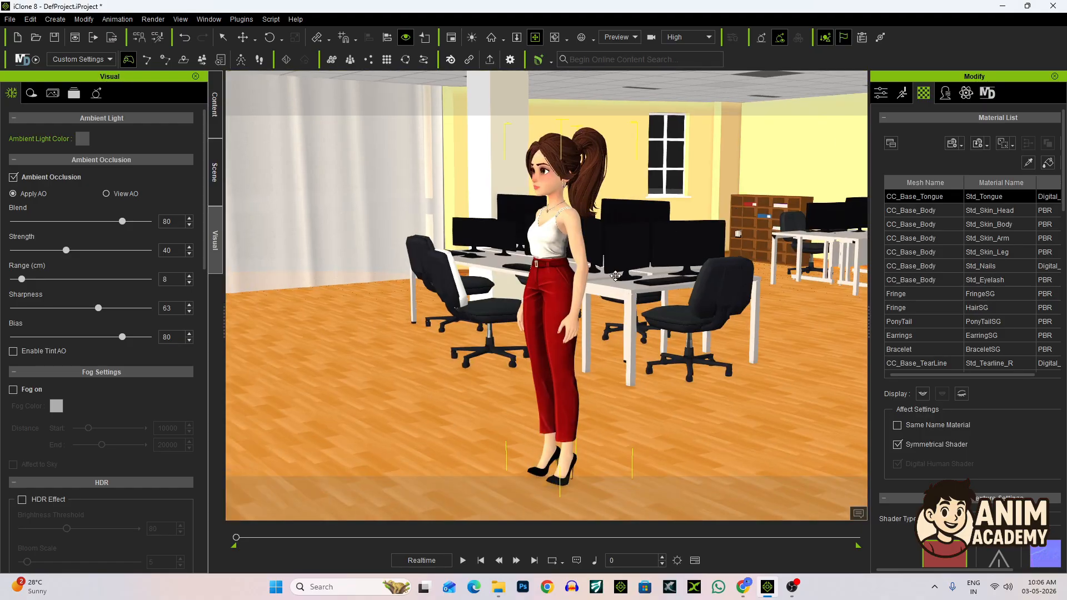
right_drag(497, 291, 629, 284)
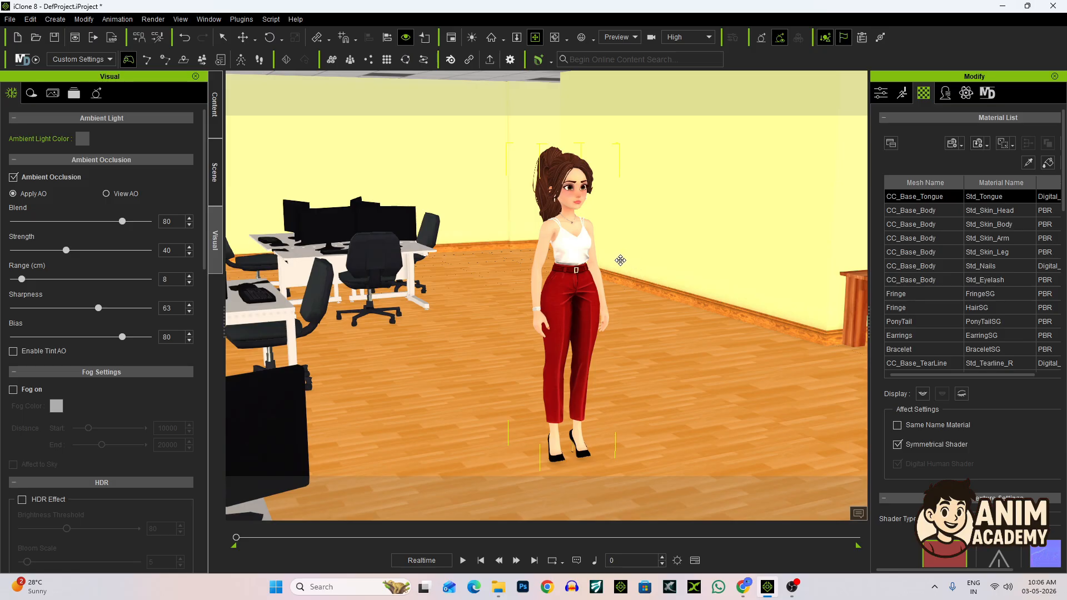
drag(620, 261, 628, 266)
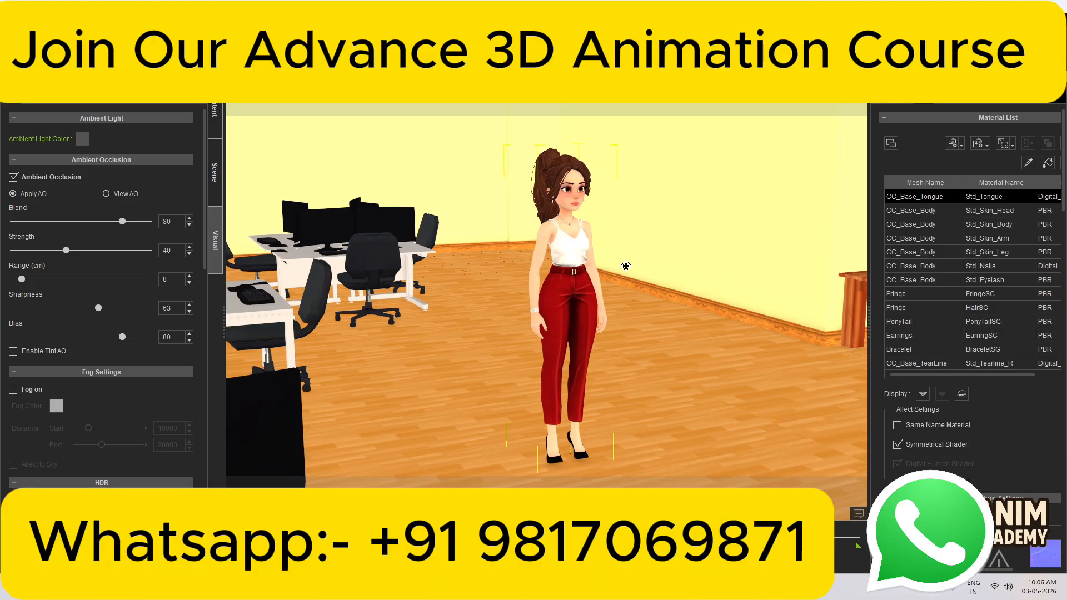